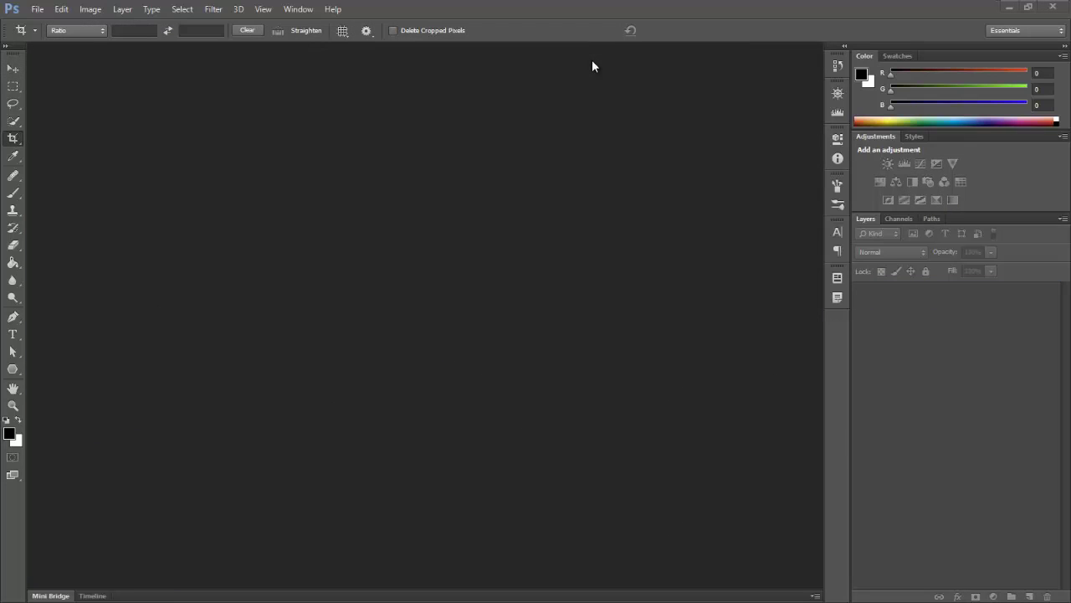
Start a Photomerge and load _DSC0662.NEF, _DSC0663.NEF, _DSC0664.NEF and _DSC0665.NEF as source files
left_click(37, 10)
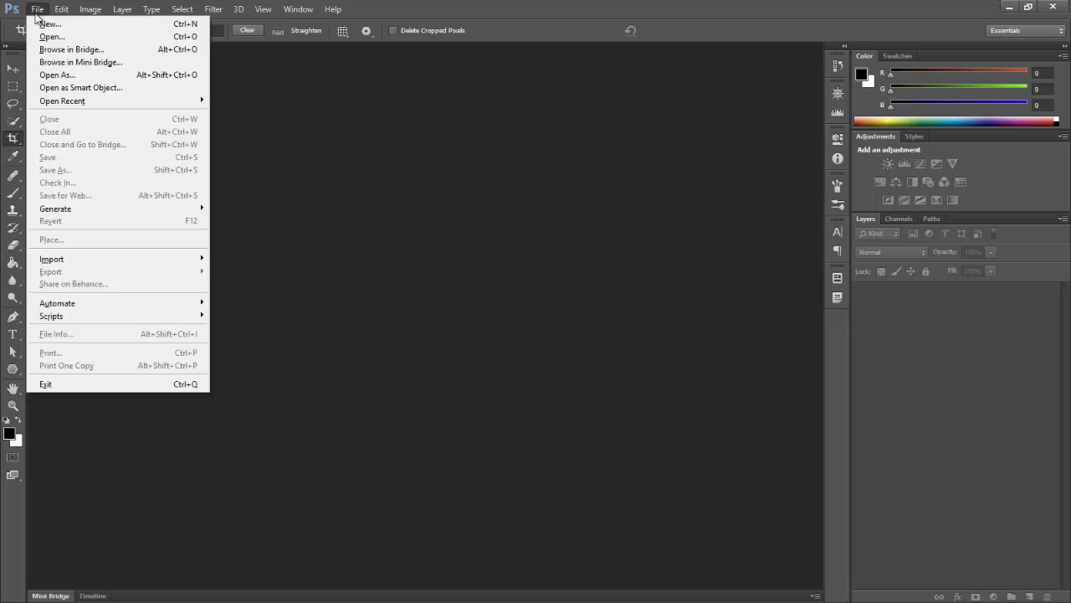
mouse_move(95, 304)
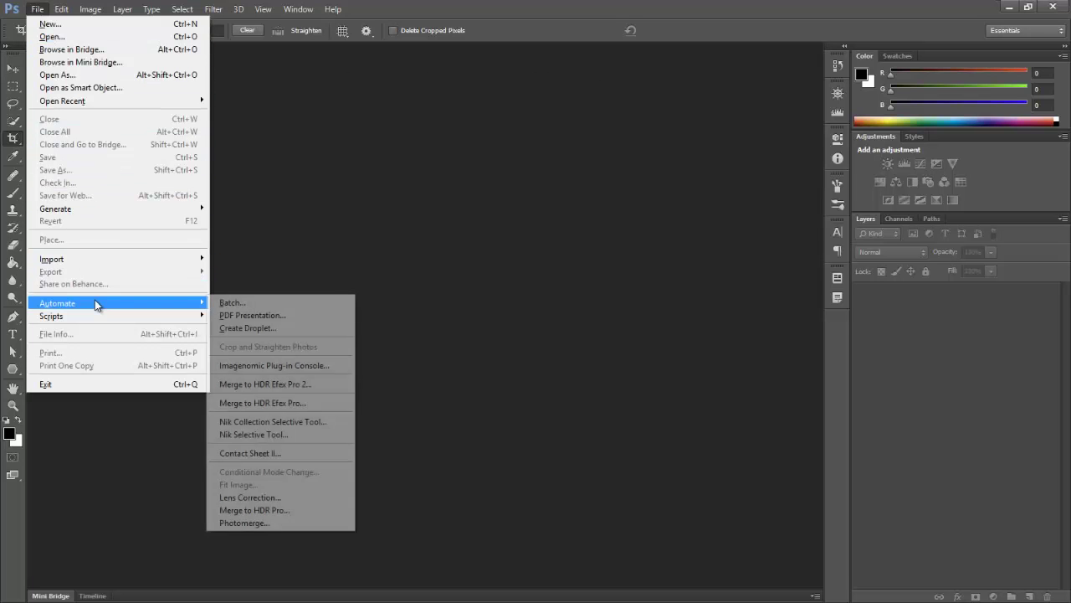
left_click(262, 524)
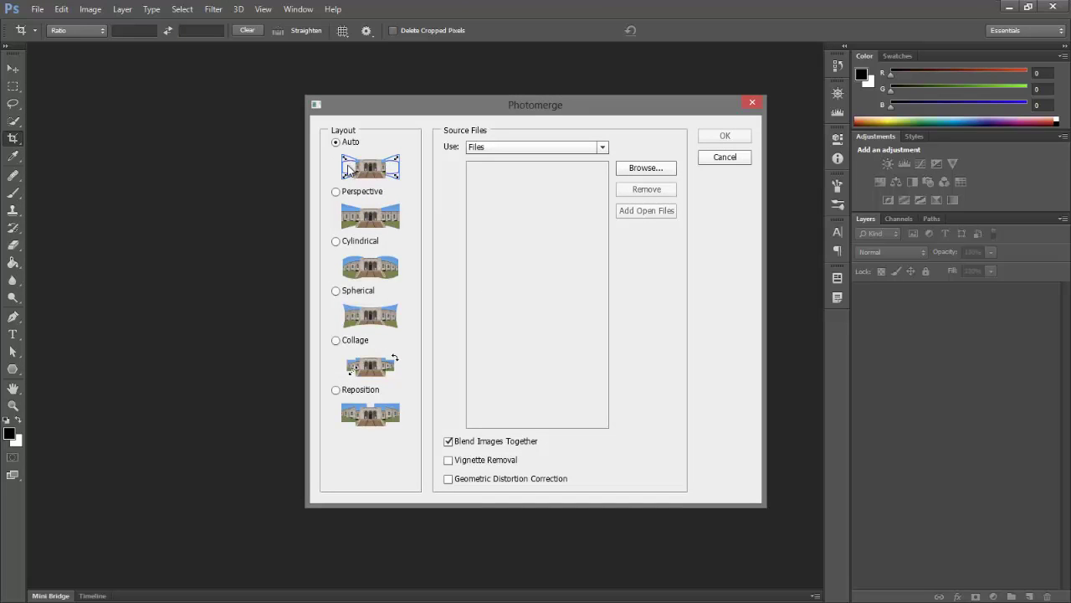
left_click(654, 168)
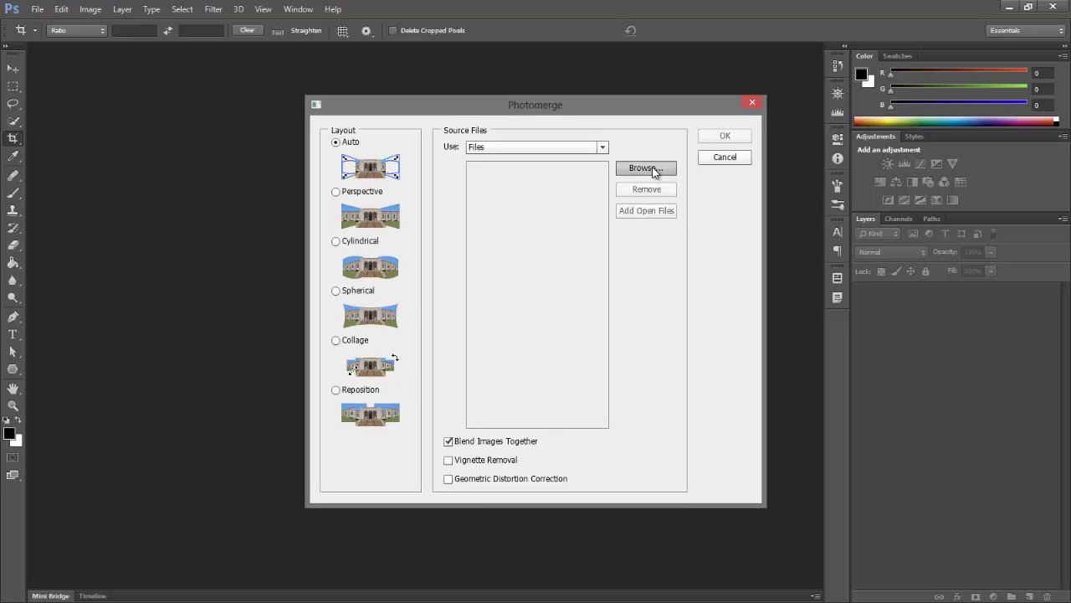
left_click_drag(752, 287, 459, 235)
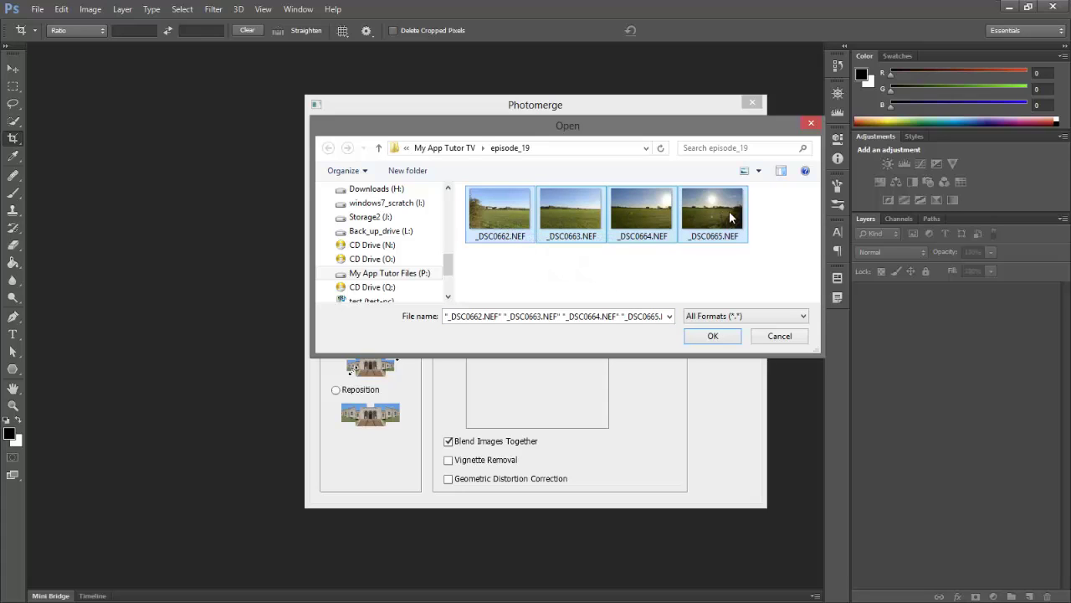
left_click(713, 336)
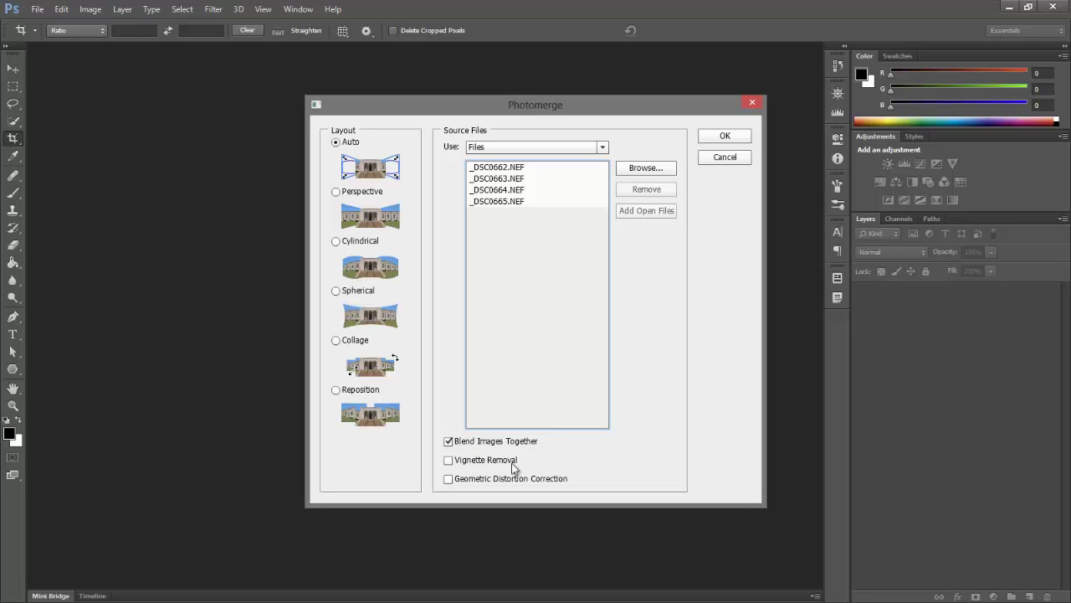
Enable vignette removal and geometric distortion correction for the Photomerge and build the panorama
left_click(448, 461)
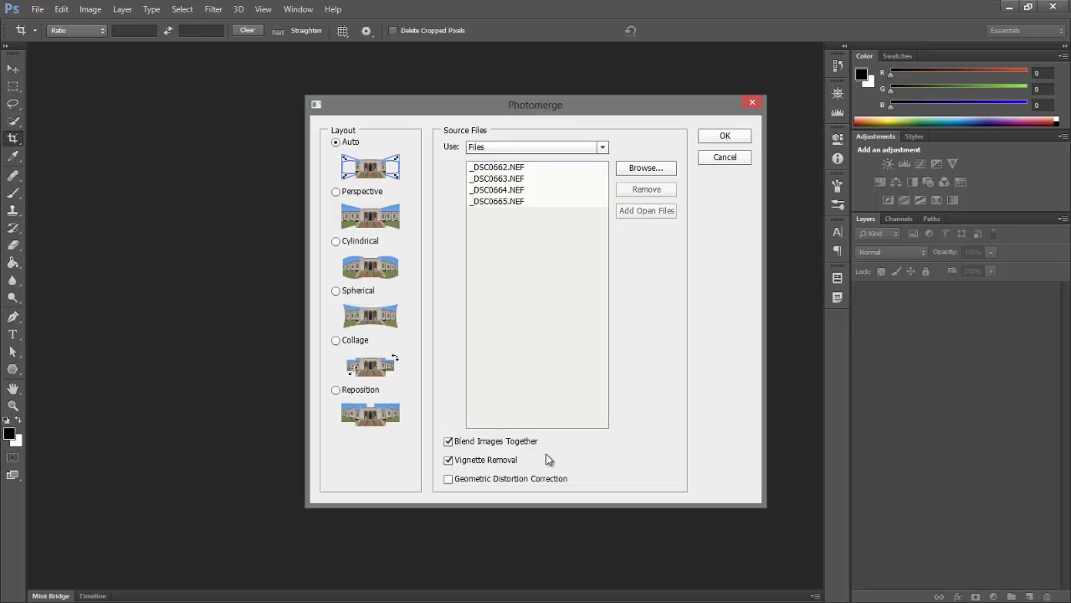
left_click(449, 481)
left_click(724, 138)
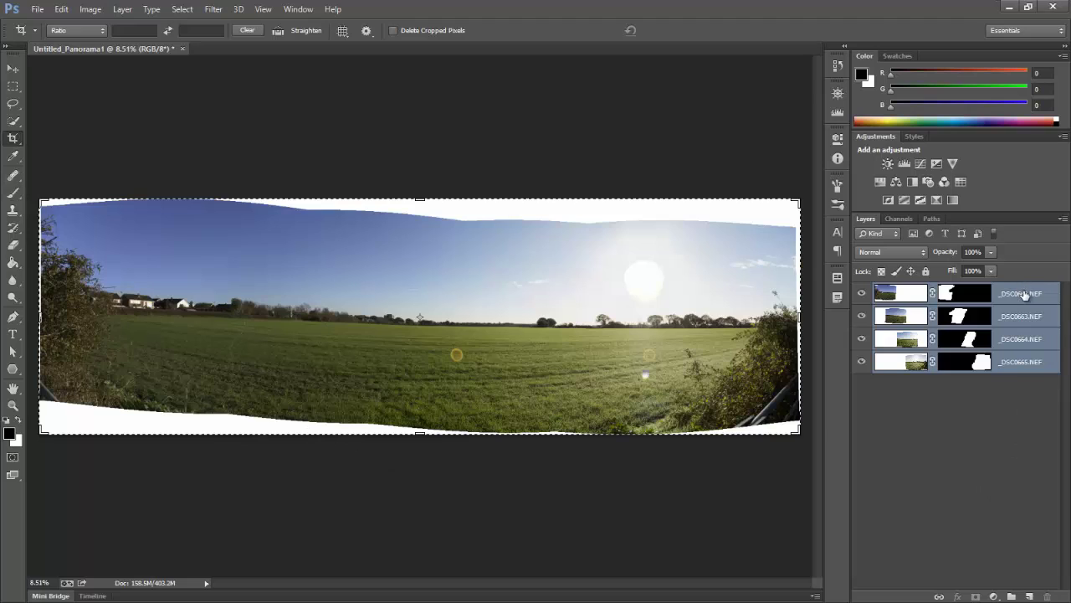
Flatten the four merged panorama layers into a single background layer
right_click(1008, 365)
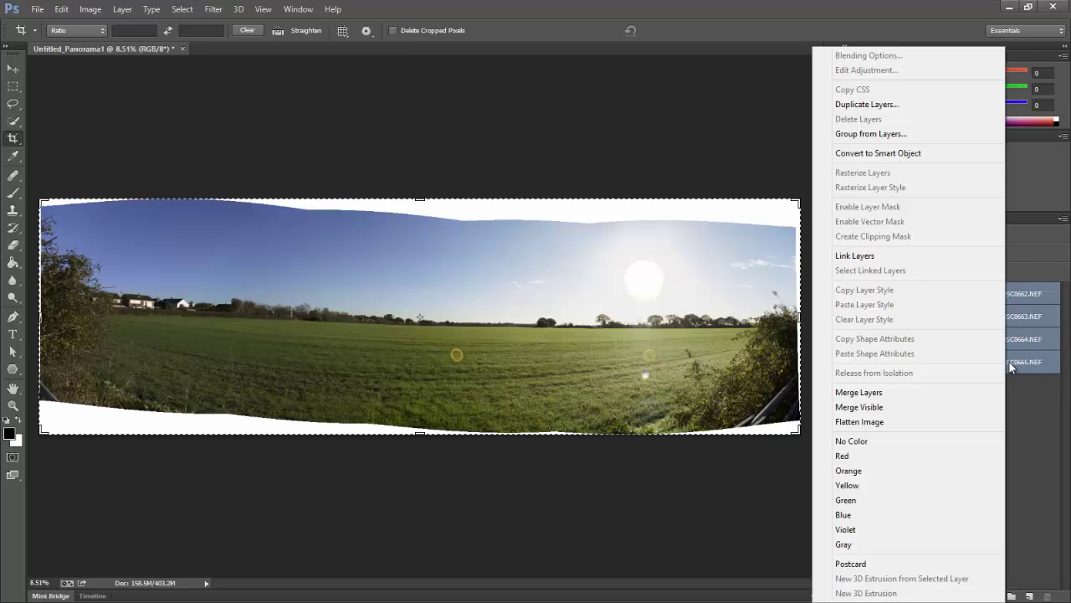
left_click(873, 422)
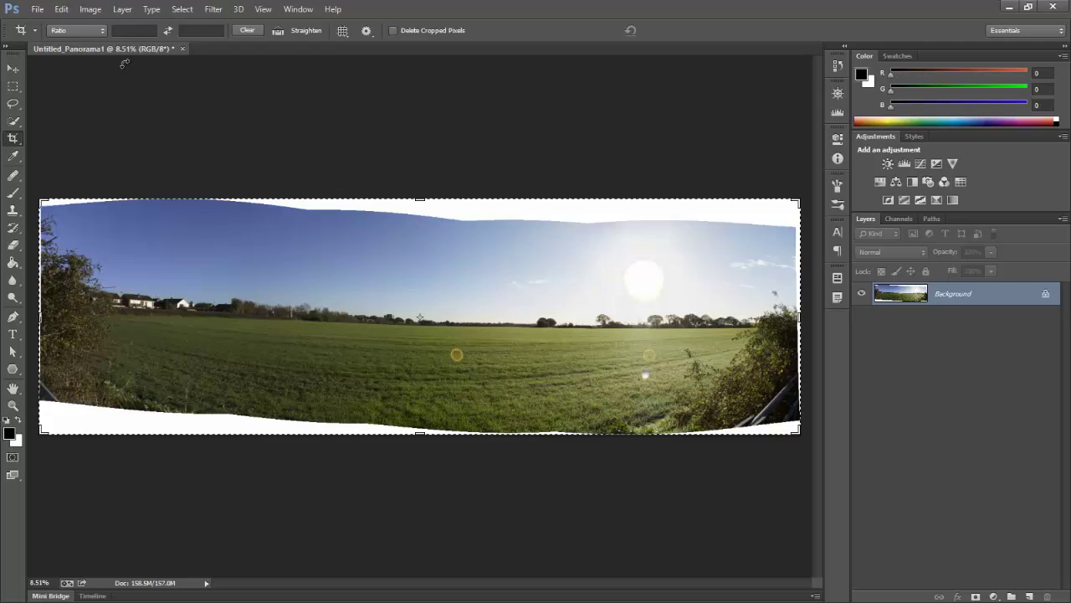
left_click(15, 69)
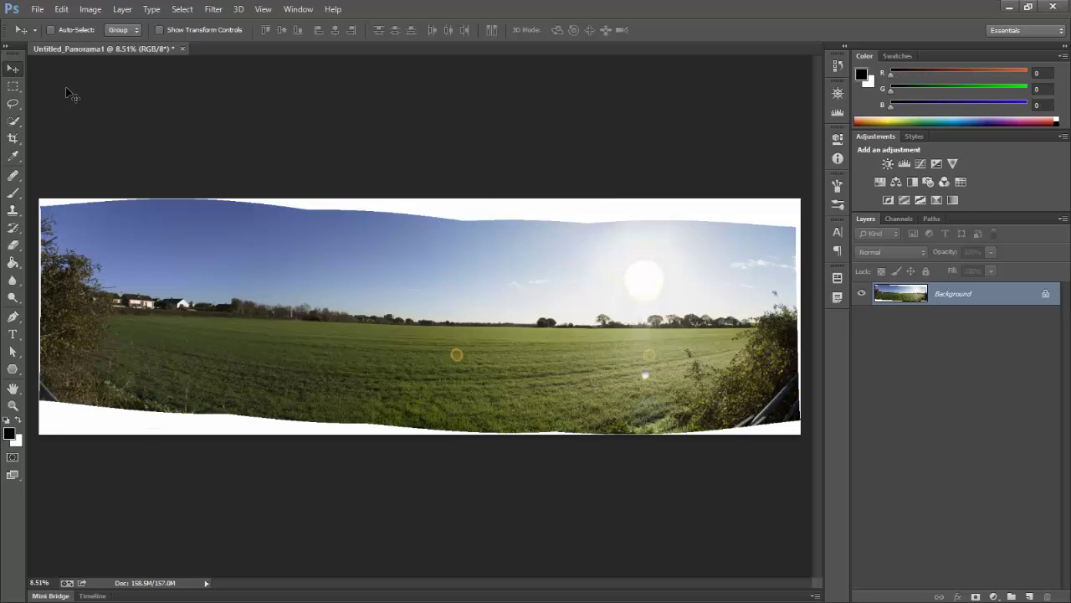
Try to straighten the panorama along the horizon with the Crop tool's Straighten option, and discard the crop
left_click(13, 138)
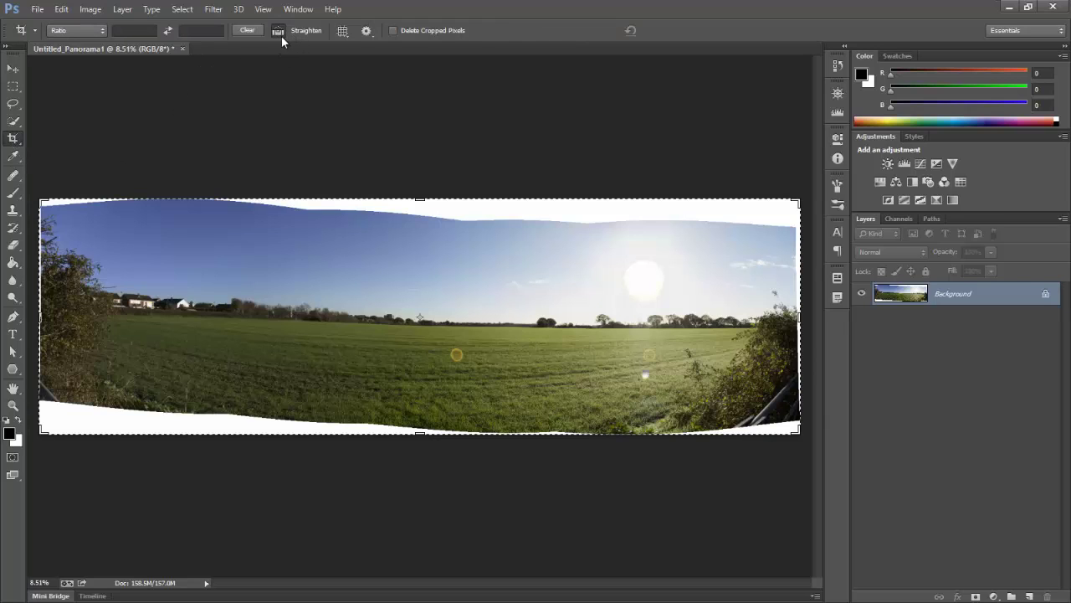
left_click(278, 31)
left_click_drag(795, 324, 41, 310)
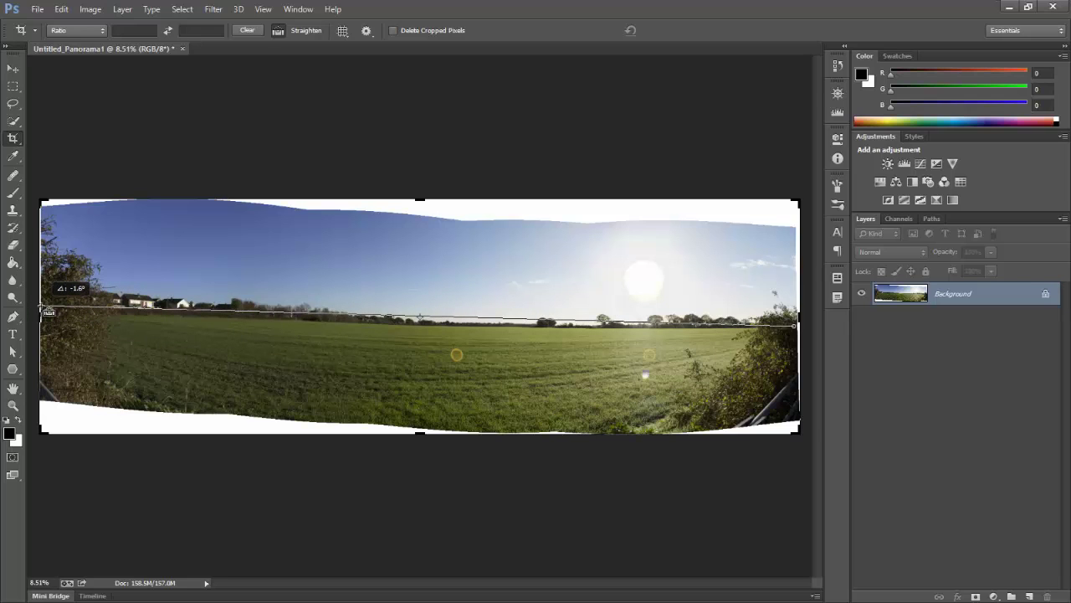
left_click_drag(41, 310, 302, 321)
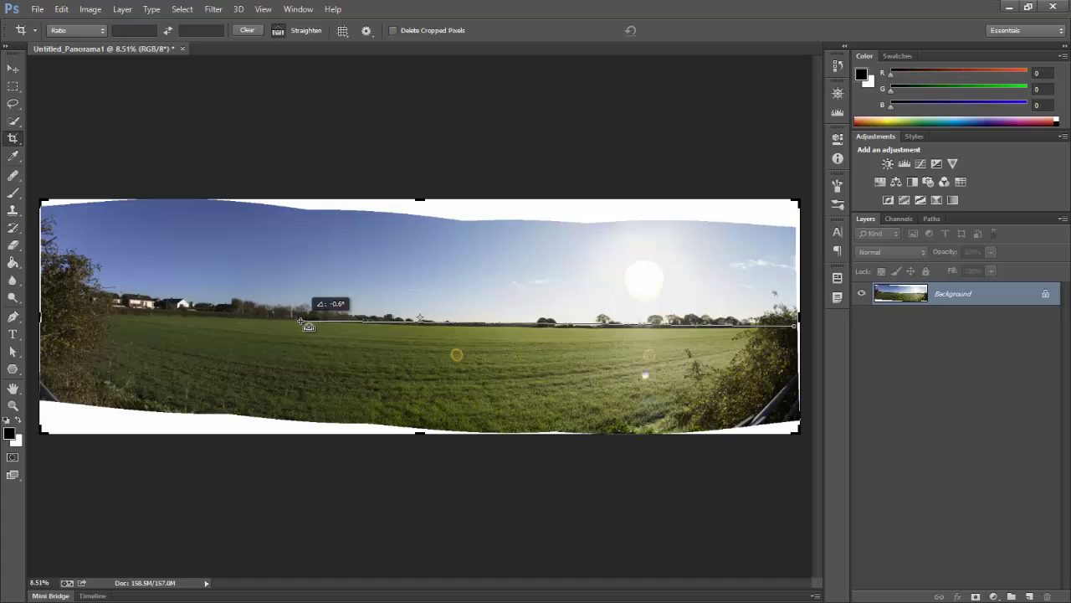
left_click_drag(302, 321, 48, 318)
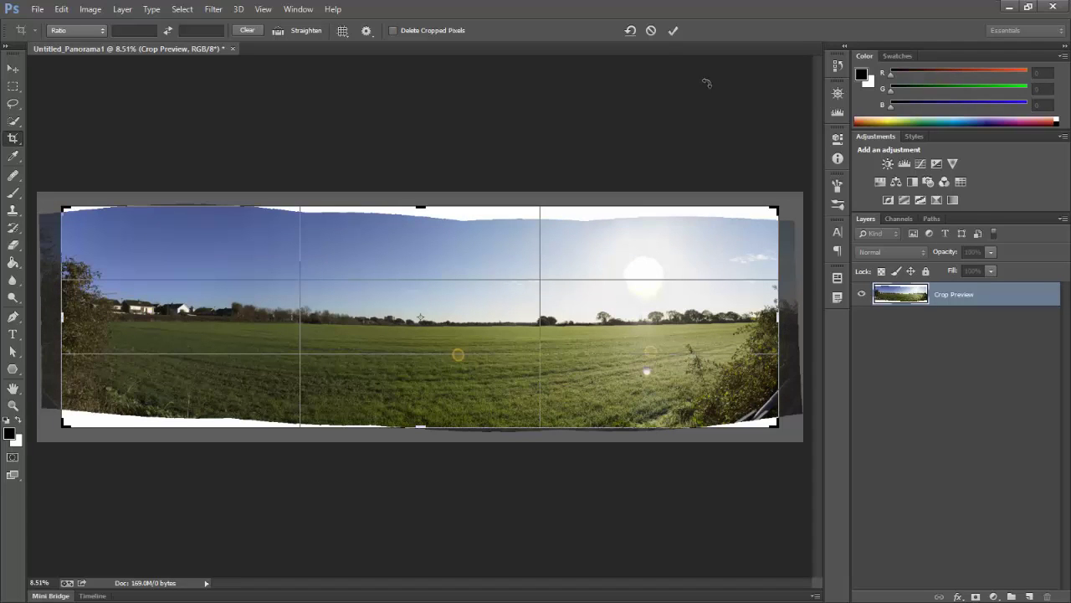
left_click(651, 31)
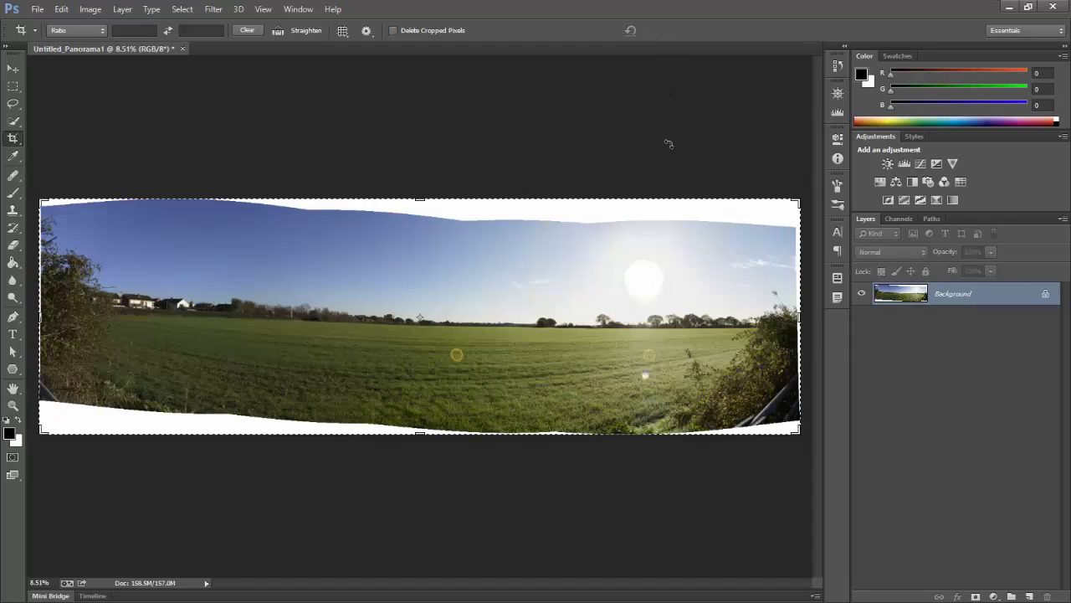
In the Adaptive Wide Angle filter, add a constraint along the horizon from the right edge to mid-image and level it
left_click(211, 10)
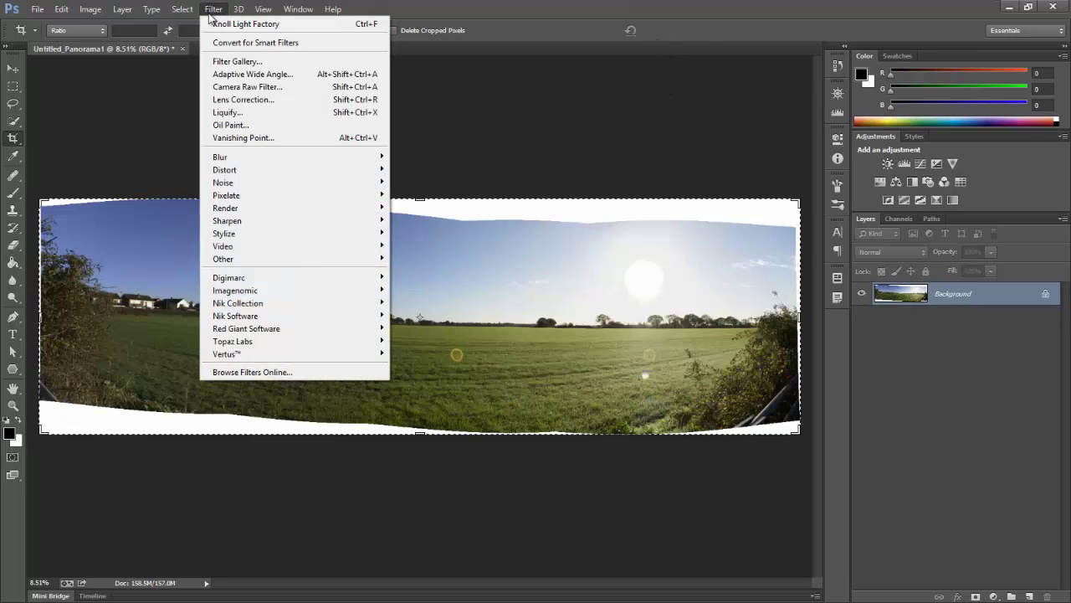
left_click(257, 78)
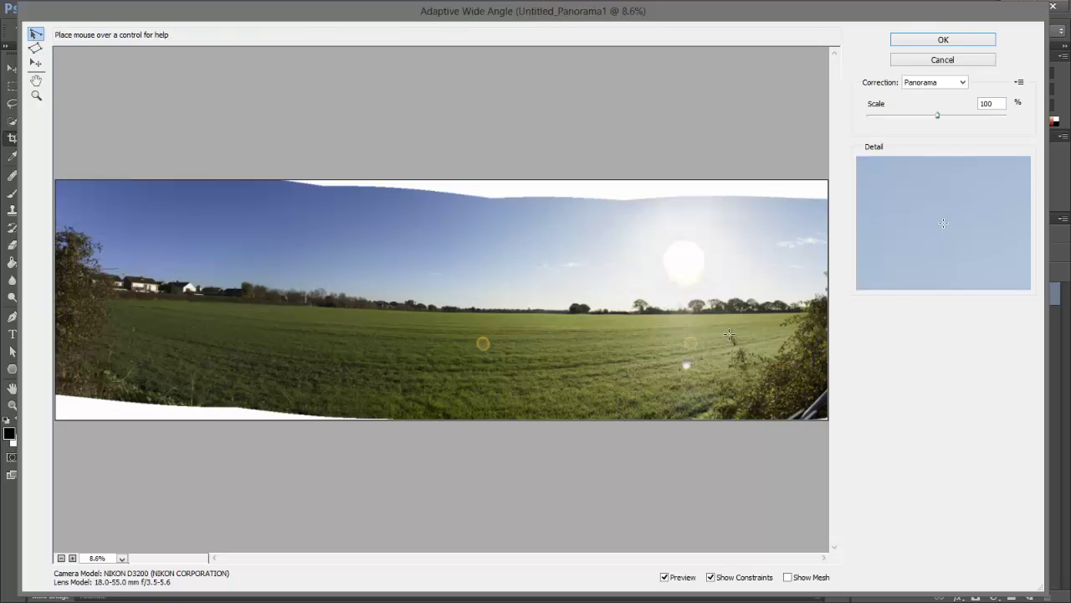
left_click(826, 312)
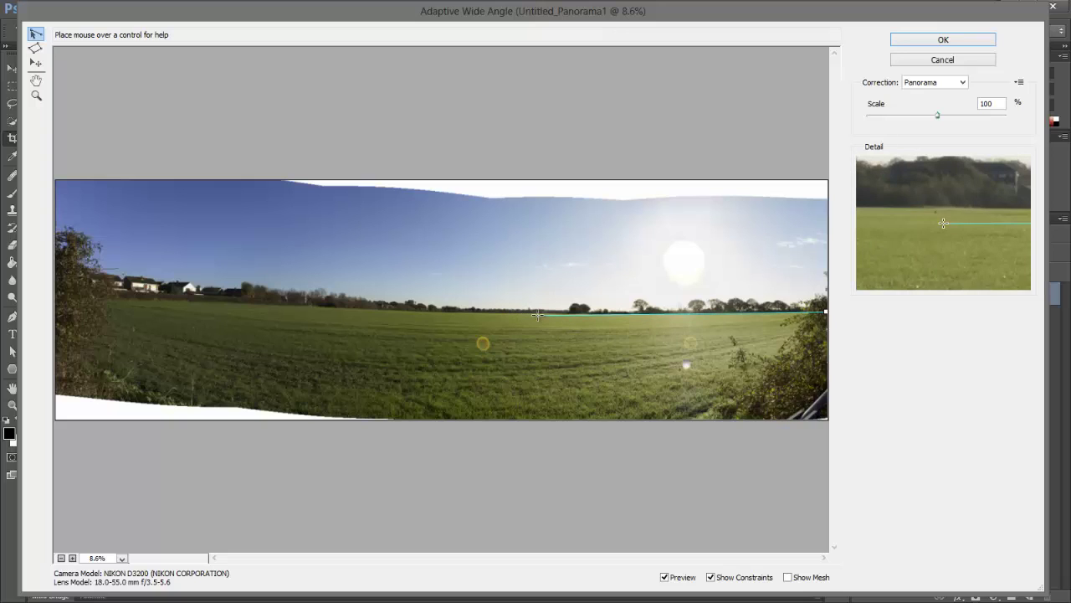
left_click(538, 315)
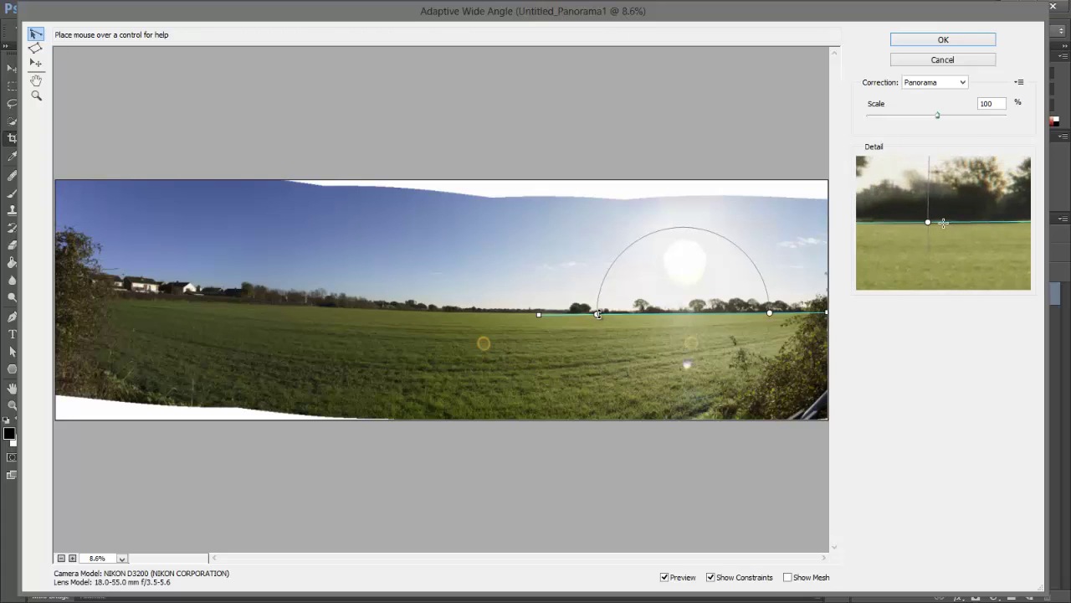
left_click_drag(597, 315, 597, 316)
left_click_drag(598, 315, 597, 314)
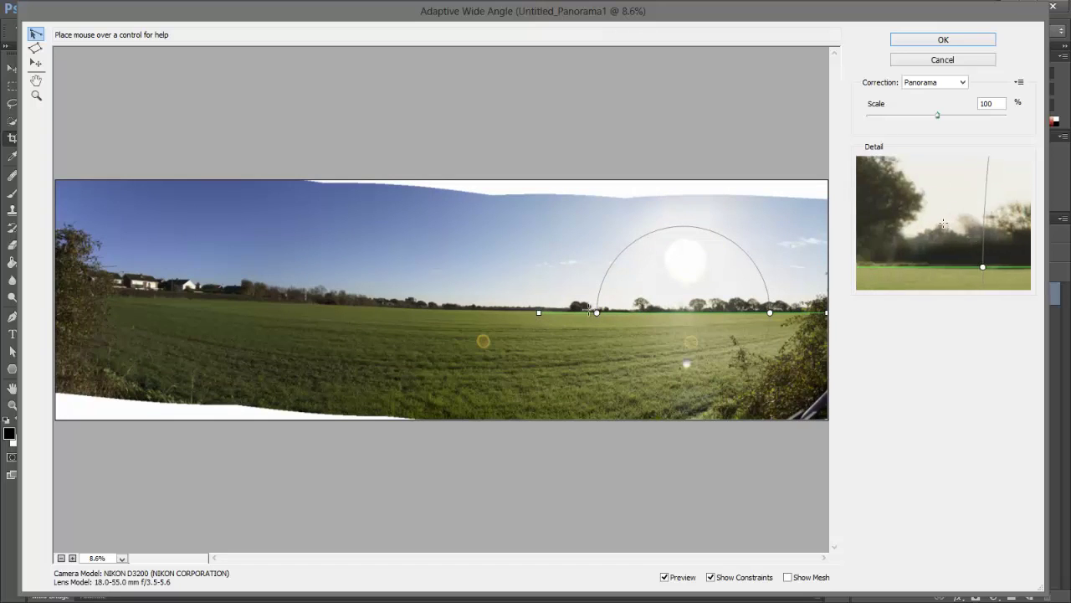
Add a second constraint continuing along the horizon from mid-image towards the left hedgerow, and rotate it level
left_click(529, 310)
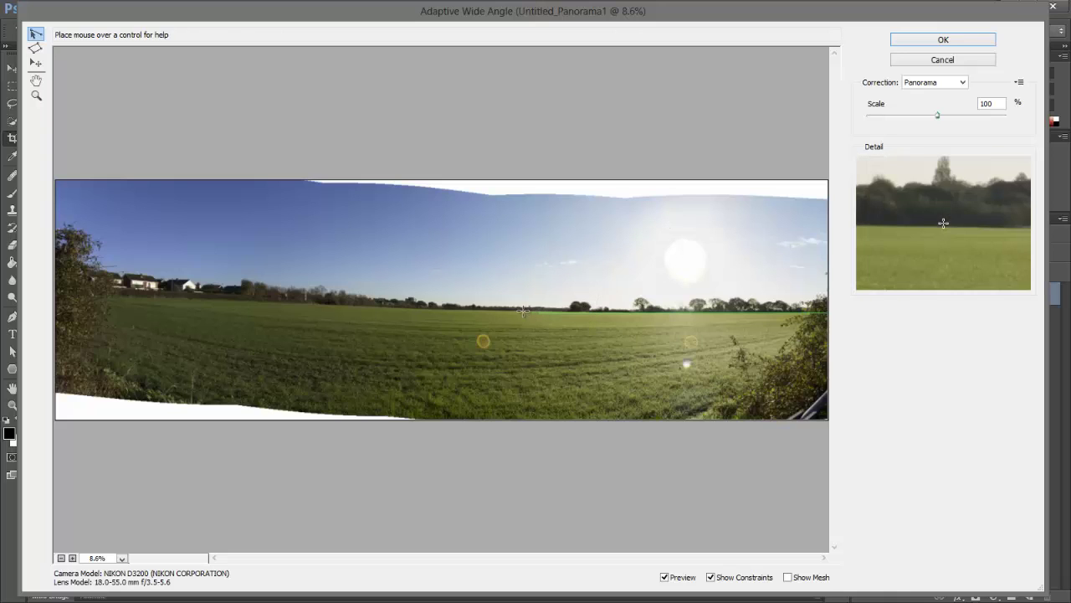
left_click(298, 304)
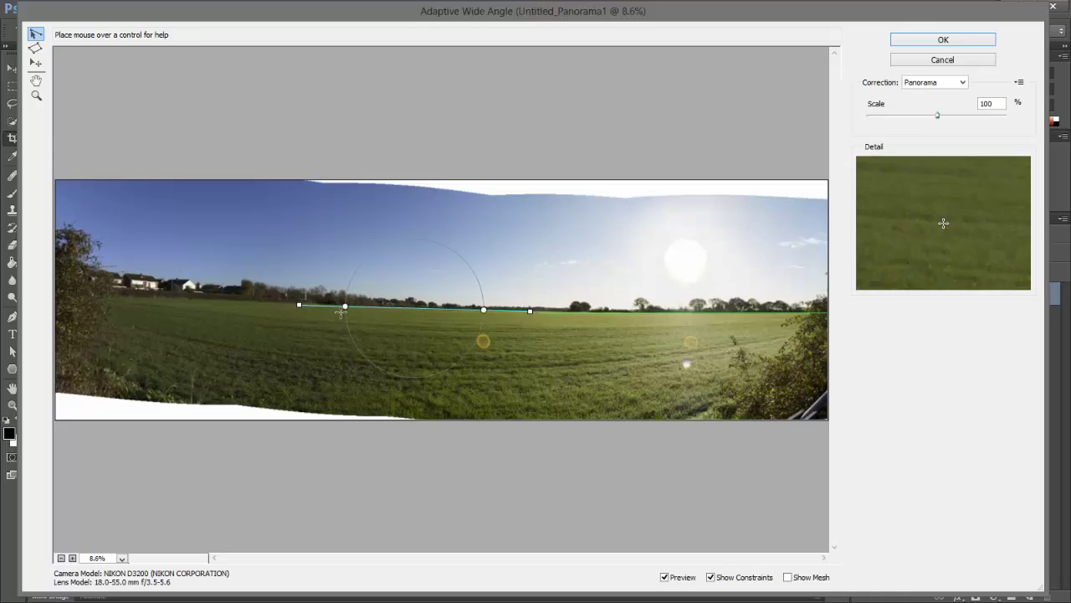
left_click_drag(345, 304, 344, 307)
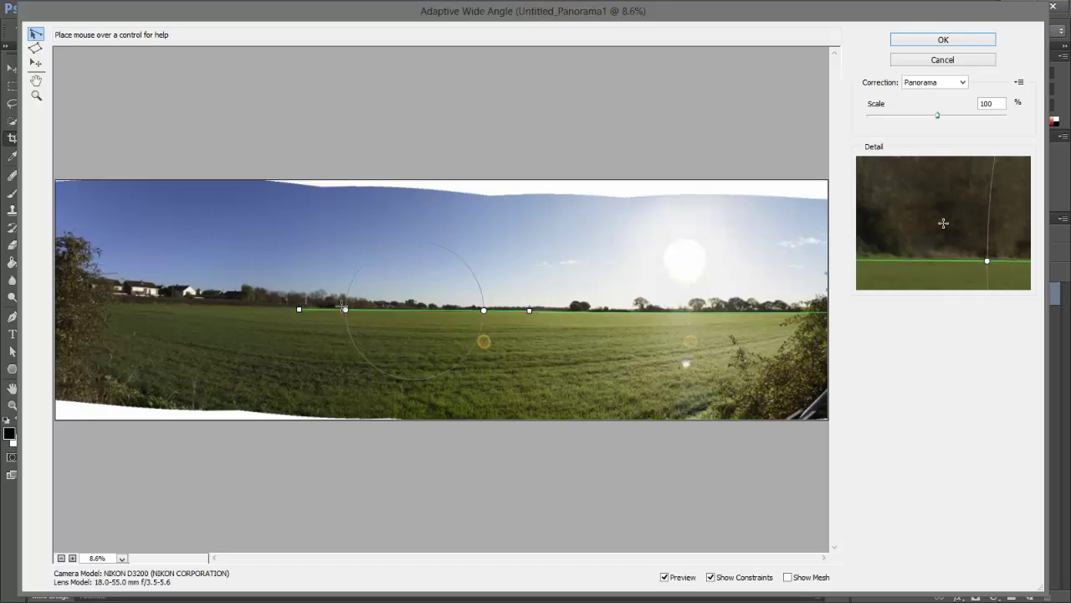
Add a level constraint along the house rooftops at the far left and apply the Adaptive Wide Angle correction
left_click(151, 283)
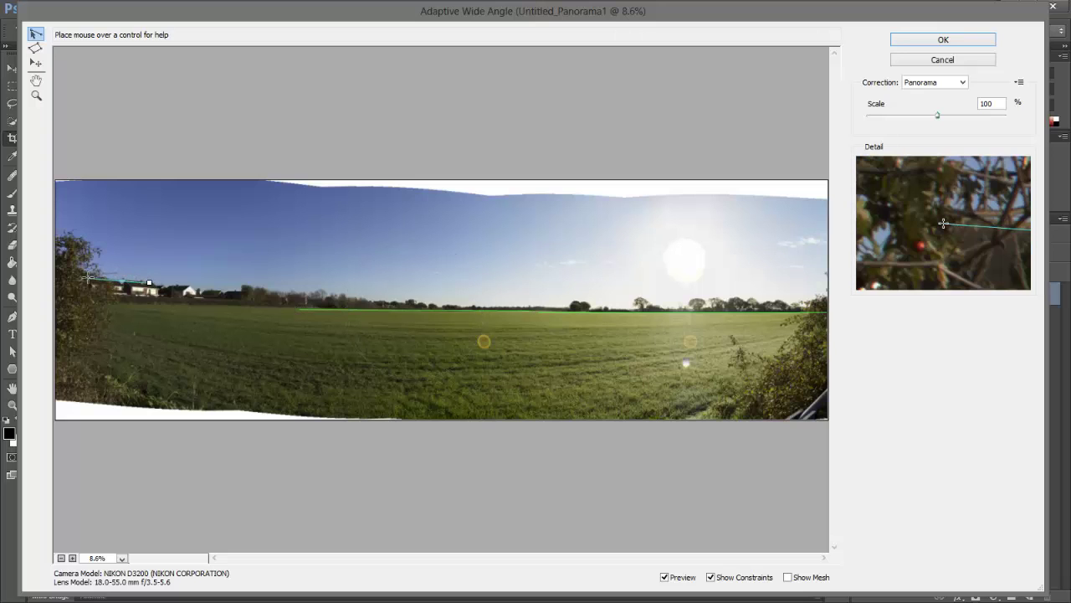
left_click(87, 277)
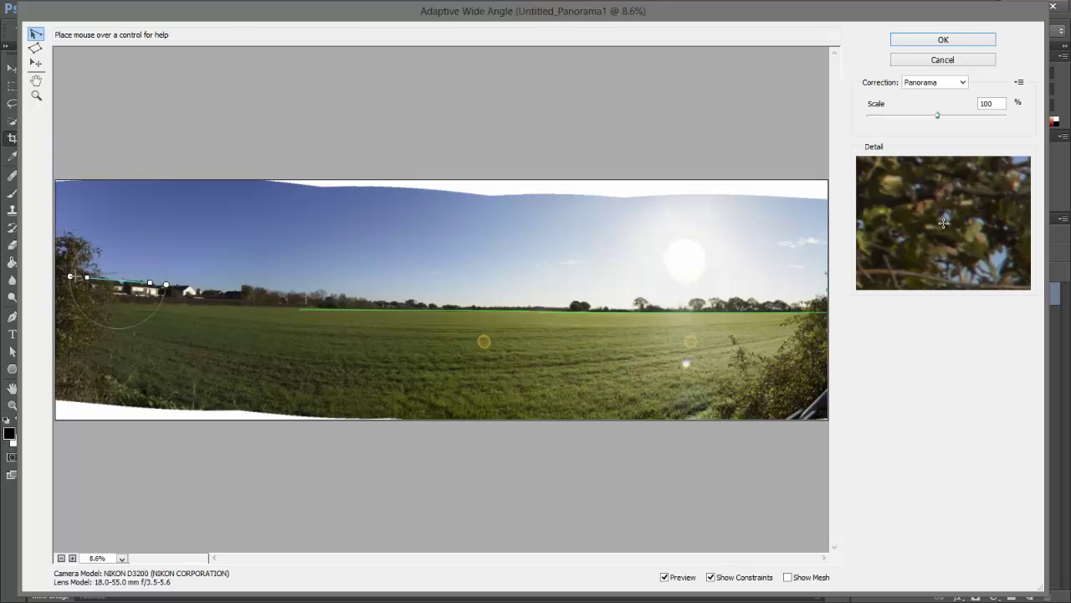
left_click_drag(70, 276, 70, 279)
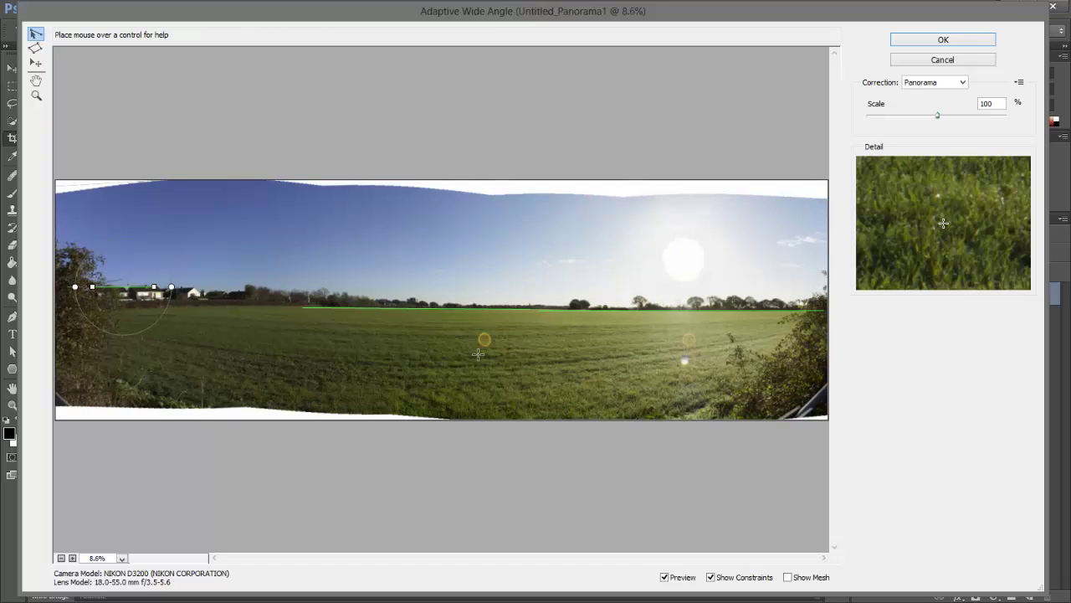
left_click(959, 39)
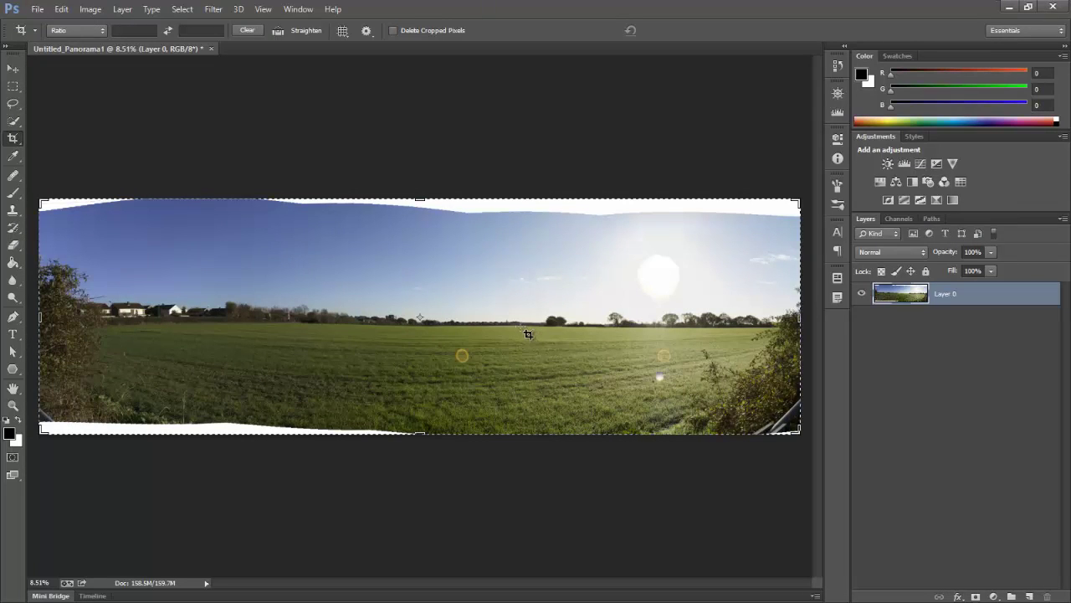
In the Liquify filter, set the brush size to 3500 and push the sky upward to fill the white gaps along the panorama's top edge
left_click(13, 69)
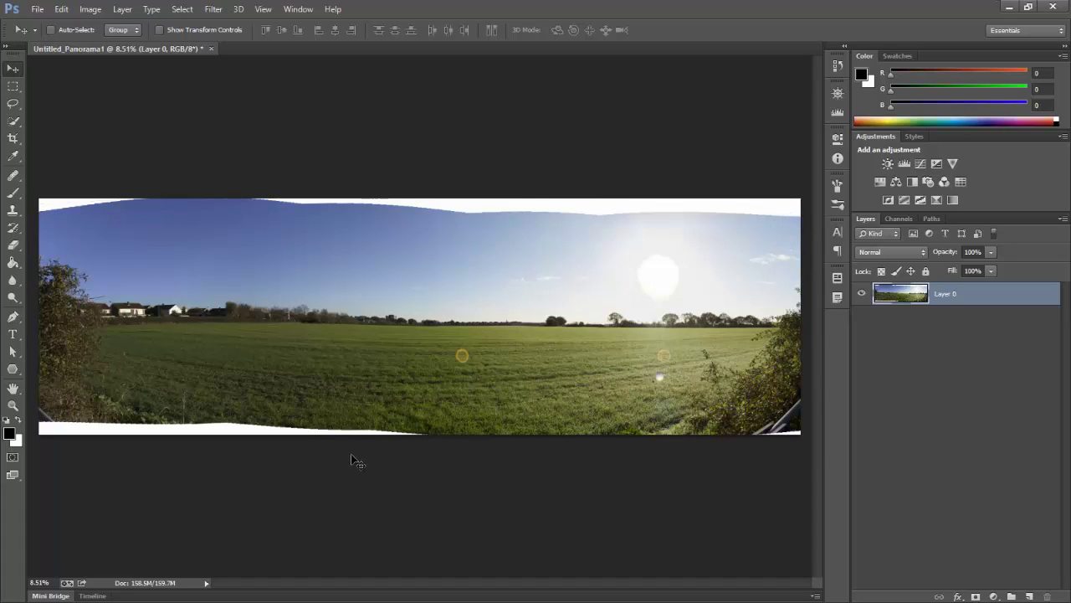
left_click(213, 11)
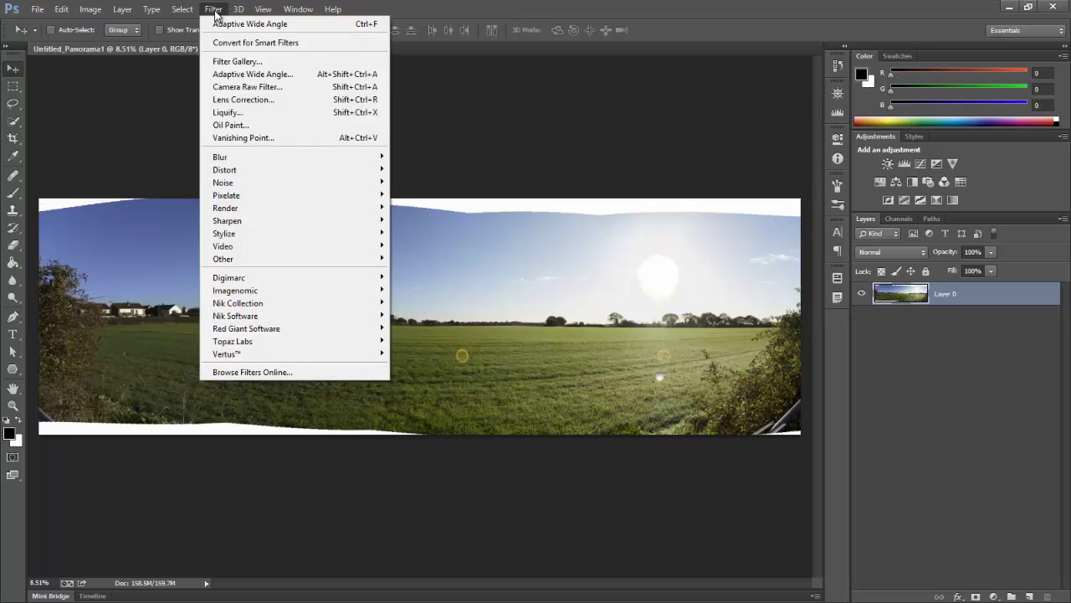
left_click(230, 125)
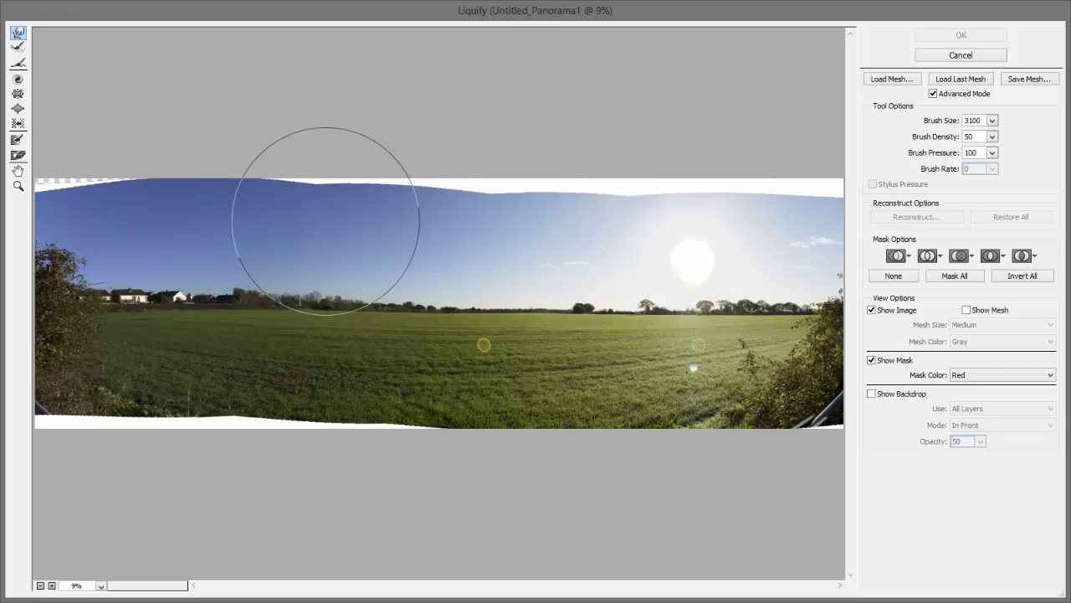
key("bracketright")
key("bracketright")
key("bracketright")
key("bracketright")
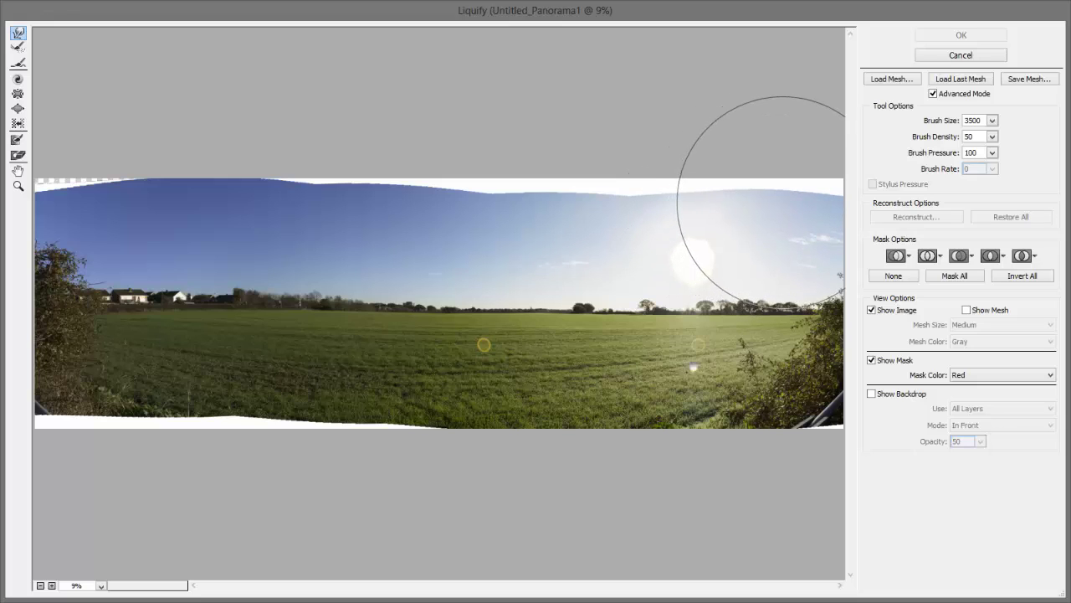
left_click_drag(780, 206, 799, 168)
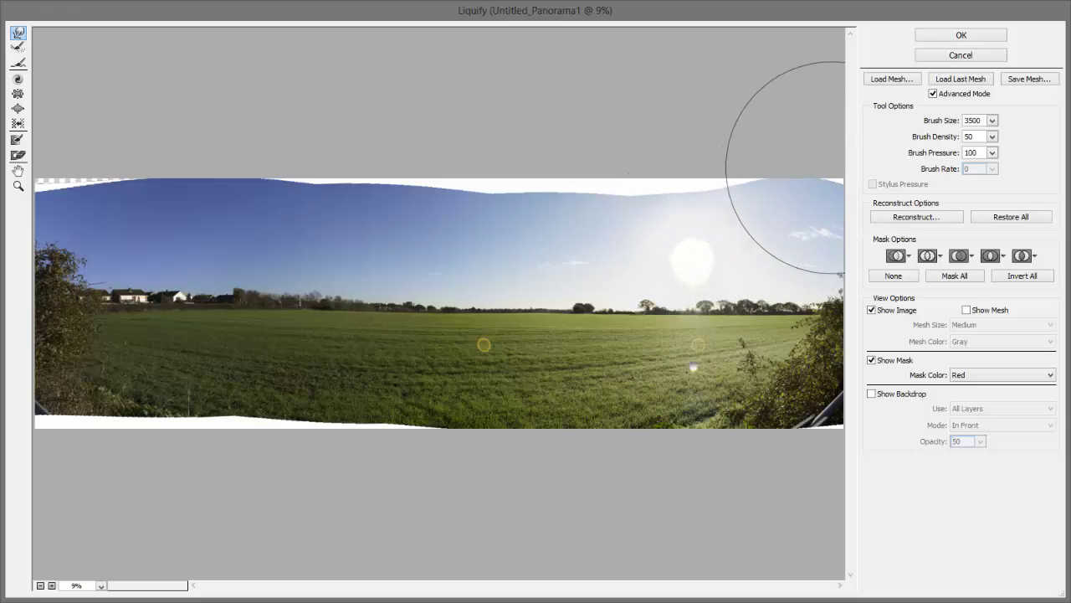
mouse_move(847, 161)
left_mouse_down()
mouse_move(696, 156)
mouse_move(665, 172)
mouse_move(662, 158)
mouse_move(716, 167)
left_mouse_up()
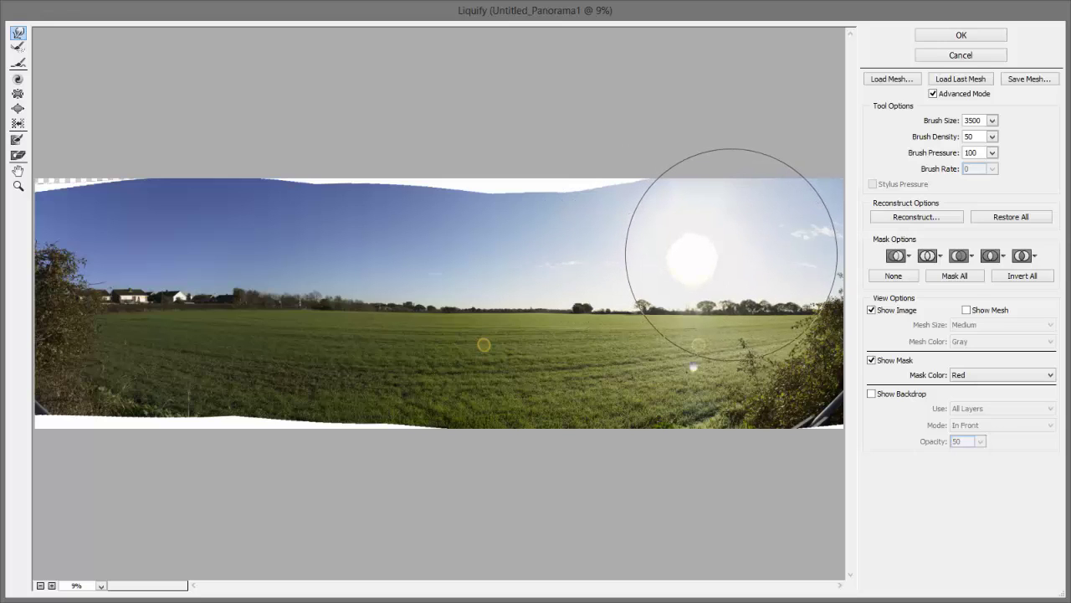
mouse_move(669, 266)
left_mouse_down()
mouse_move(597, 227)
mouse_move(577, 165)
mouse_move(524, 169)
mouse_move(522, 182)
mouse_move(499, 167)
mouse_move(100, 196)
mouse_move(35, 187)
mouse_move(80, 180)
mouse_move(55, 143)
left_mouse_up()
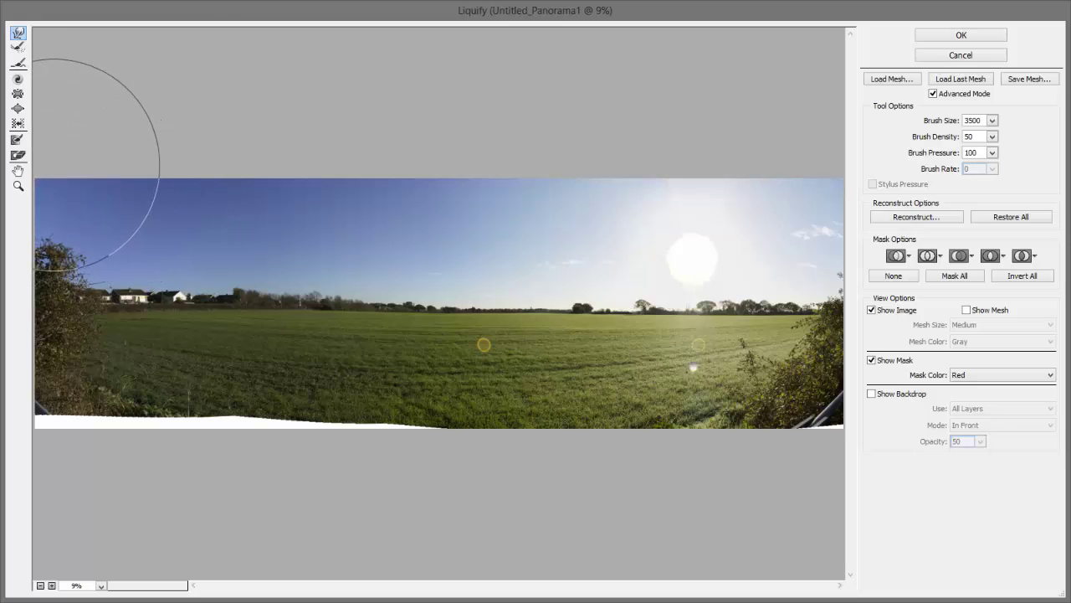
Push the field and hedge downward to fill the white gaps along the panorama's bottom edge
mouse_move(75, 426)
left_mouse_down()
mouse_move(56, 452)
mouse_move(152, 435)
mouse_move(159, 445)
mouse_move(217, 438)
mouse_move(218, 450)
mouse_move(271, 433)
mouse_move(437, 433)
left_mouse_up()
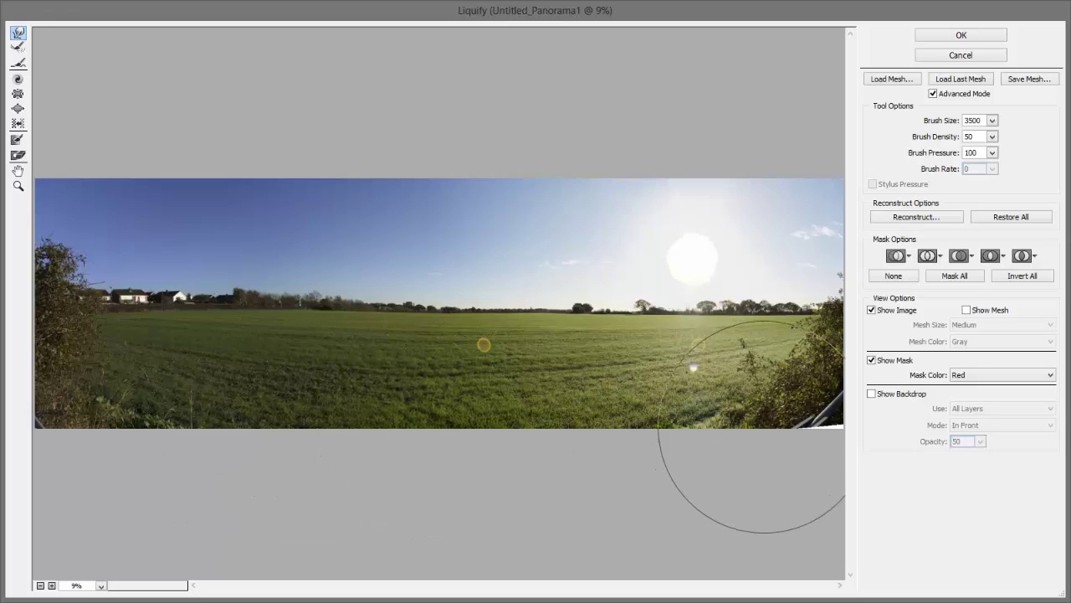
left_click_drag(794, 427, 808, 428)
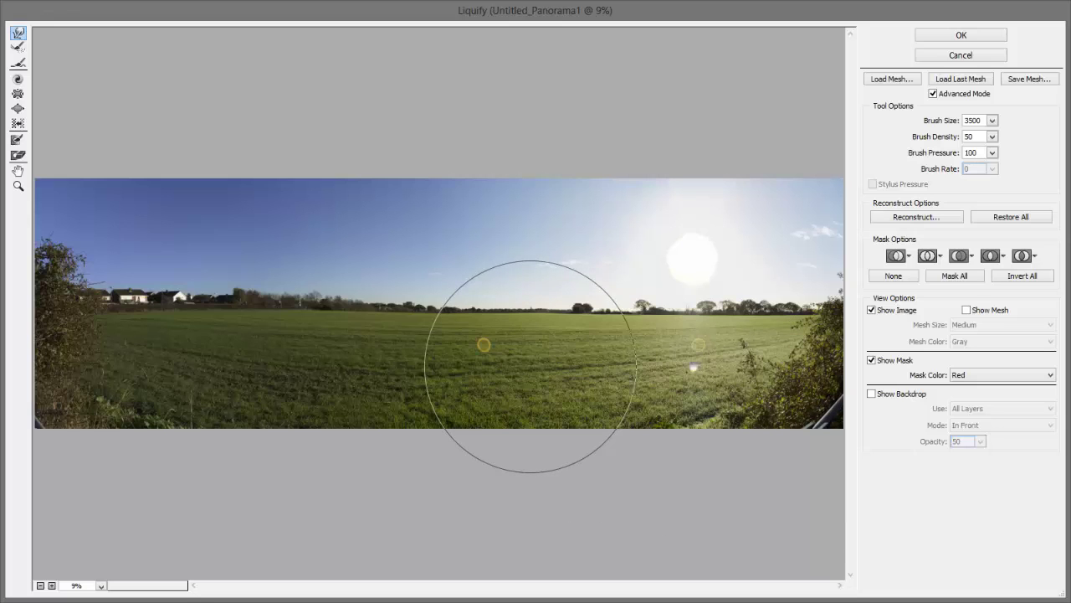
Reduce the brush size to 2300, nudge the horizon straight near mid-image, and apply the Liquify filter
key("bracketleft")
key("bracketleft")
key("bracketleft")
key("bracketleft")
key("bracketleft")
key("bracketleft")
key("bracketleft")
key("bracketleft")
key("bracketleft")
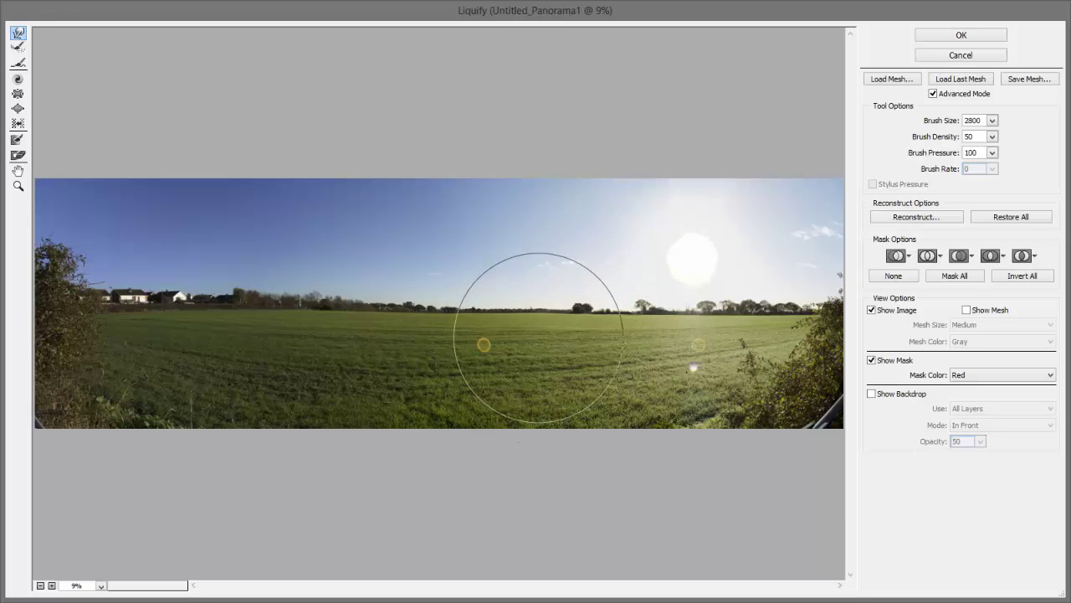
key("bracketleft")
key("bracketleft")
key("bracketleft")
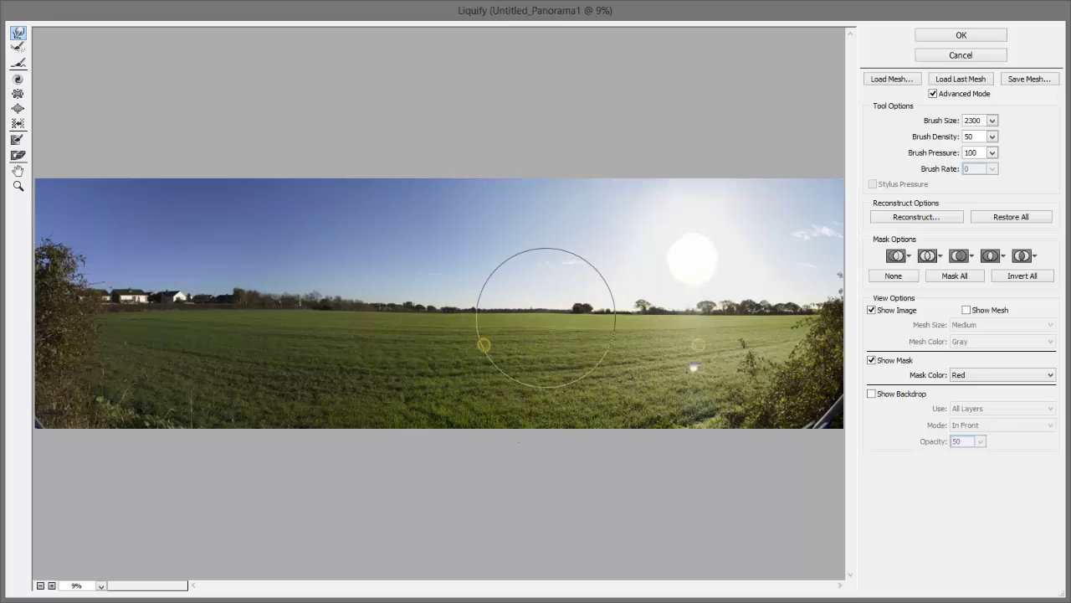
left_click_drag(534, 317, 534, 319)
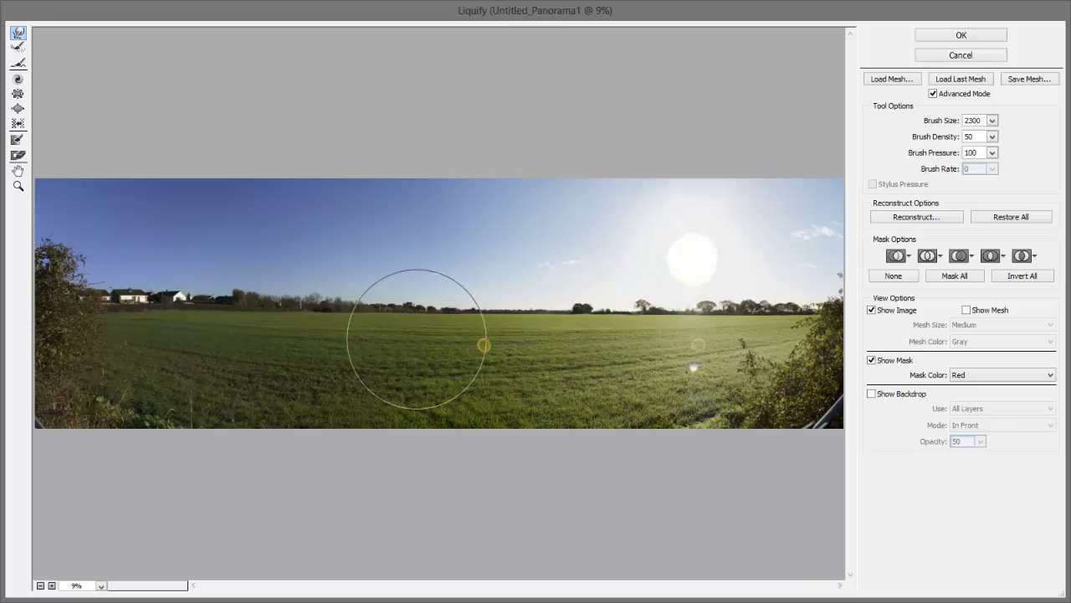
left_click(966, 36)
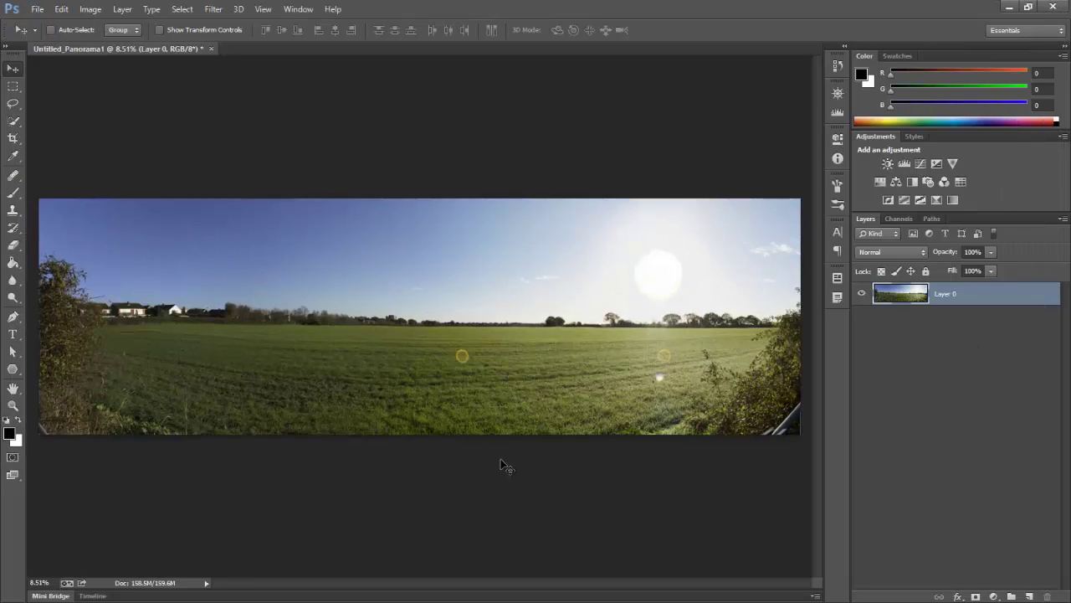
Crop the panorama slightly inward on all sides to trim its uneven edges
left_click(13, 141)
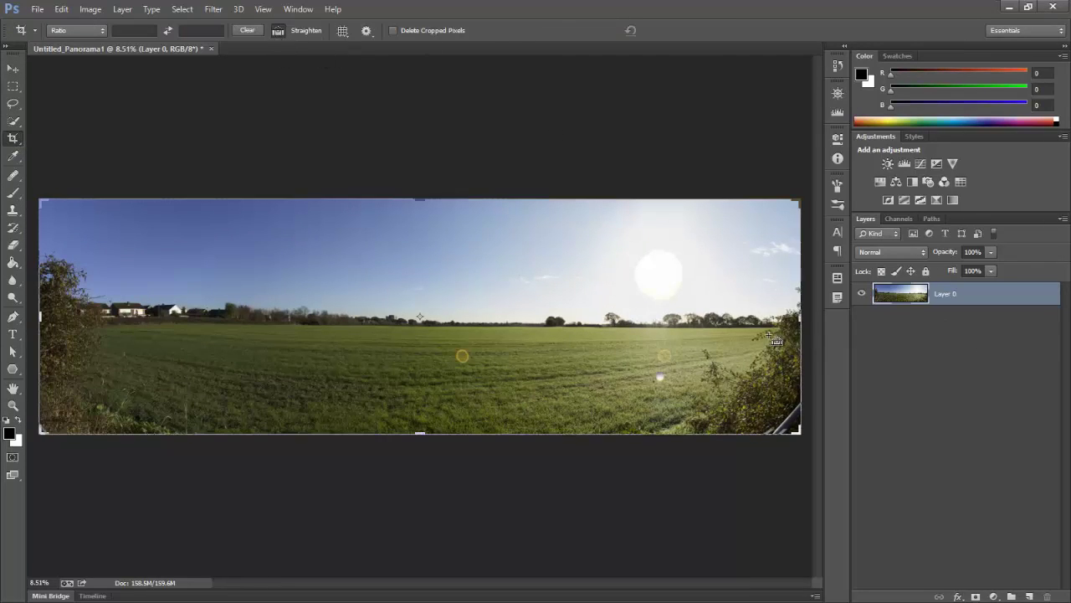
left_click_drag(797, 327, 91, 329)
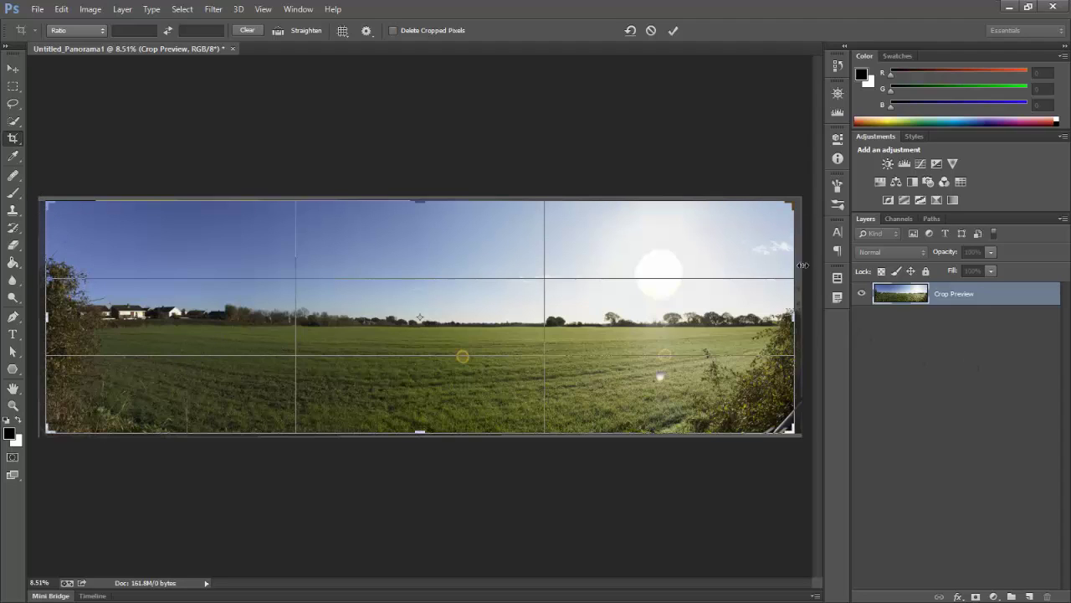
left_click(673, 31)
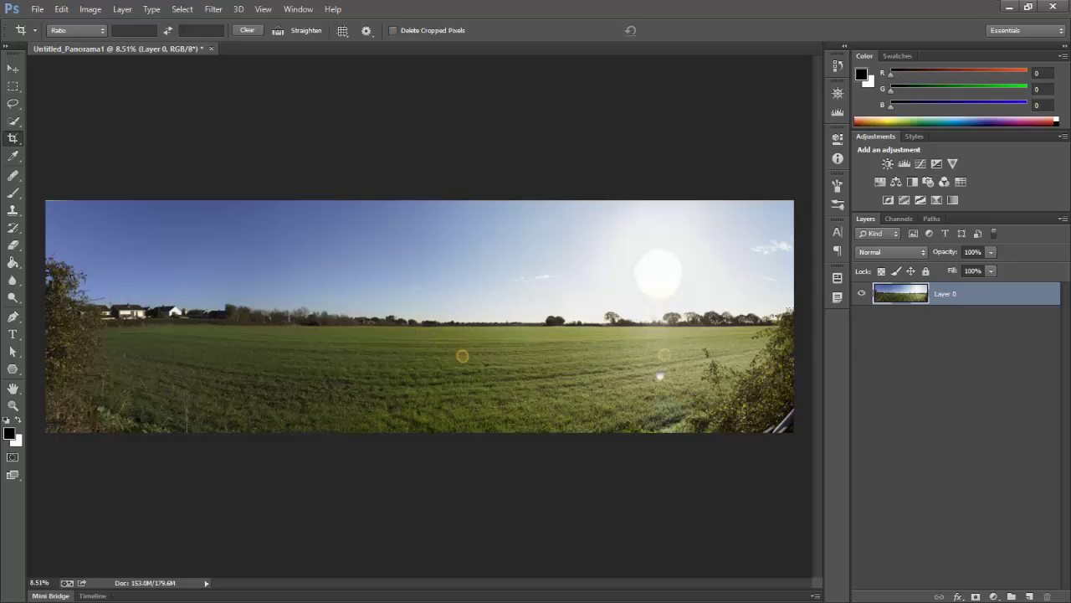
Duplicate the cropped panorama layer twice
left_click(13, 67)
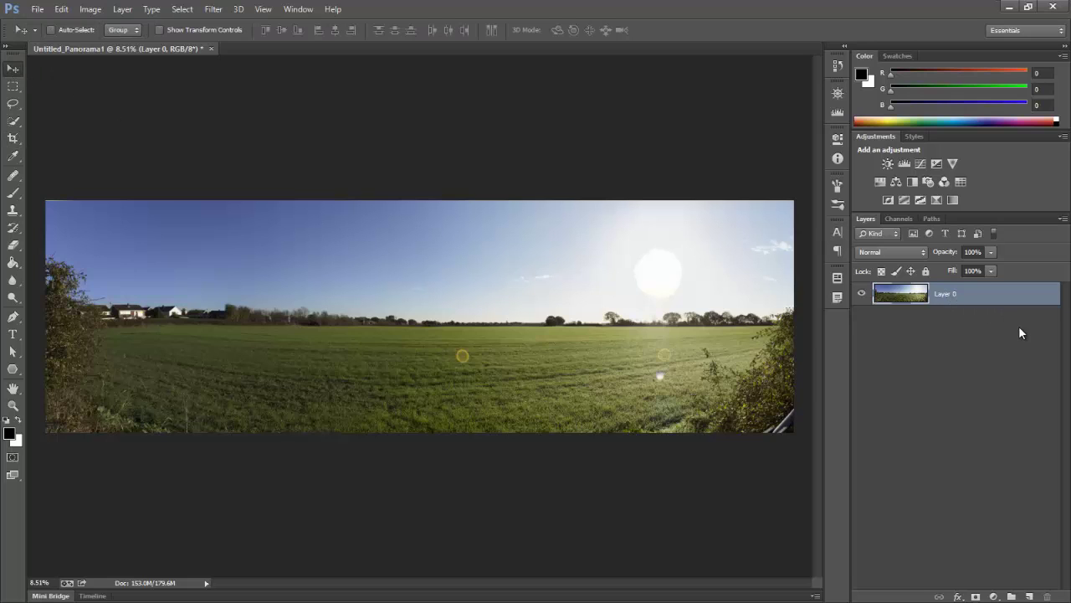
key("ctrl+j")
key("ctrl+j")
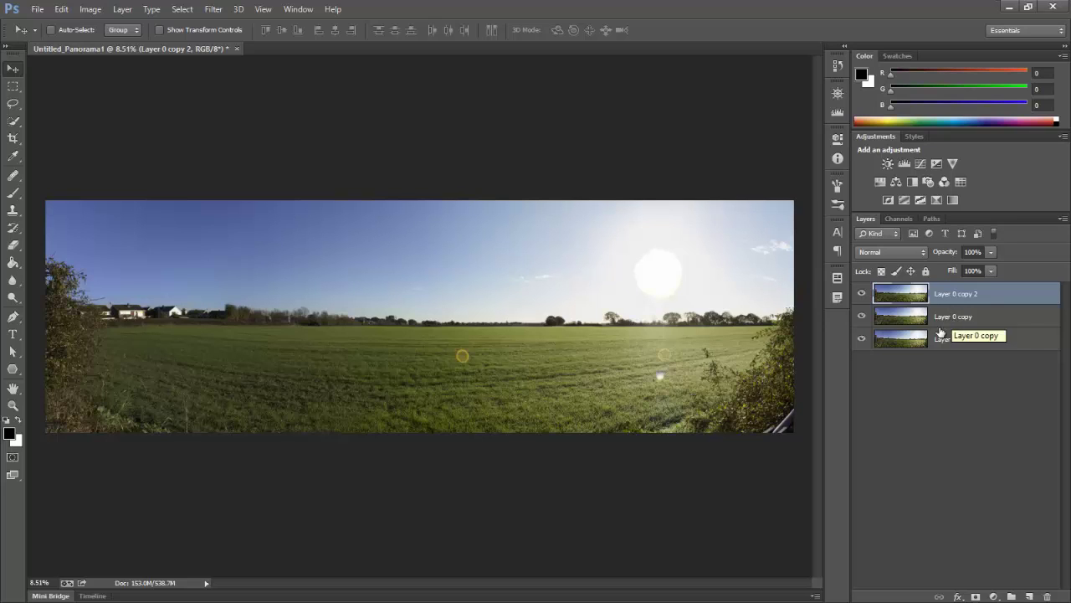
Hide both layer copies and lower Layer 0's exposure to -2.00 with the Camera Raw Filter
left_click(863, 293)
left_click(954, 344)
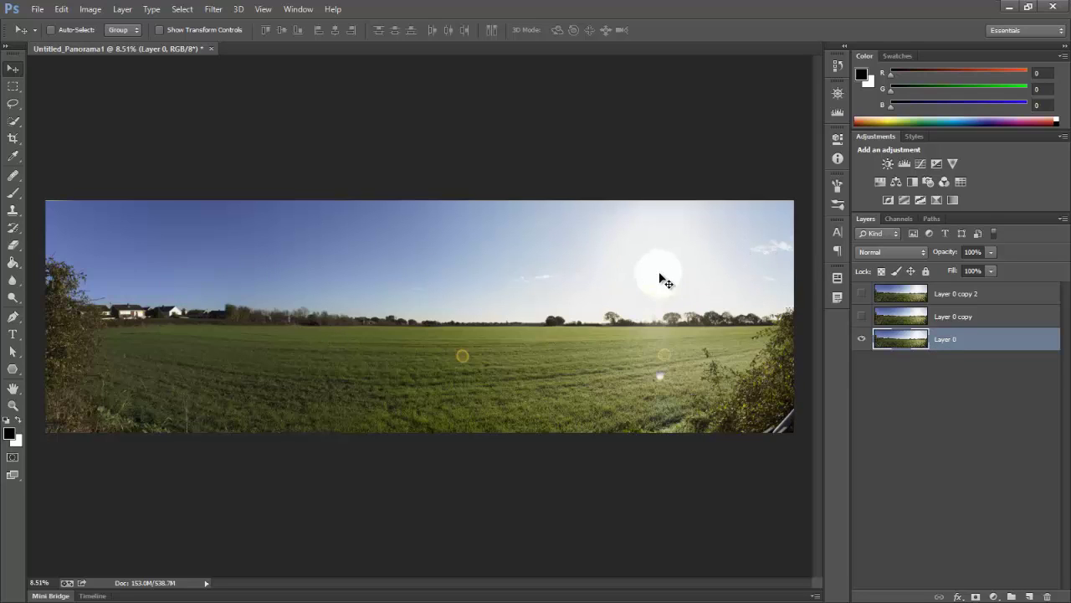
left_click(215, 10)
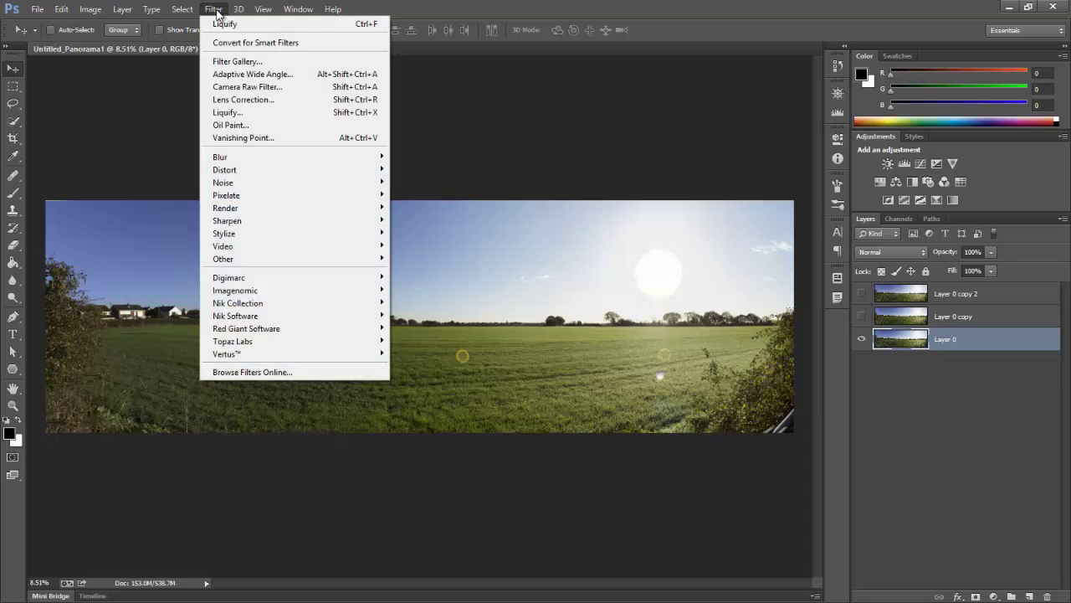
left_click(242, 88)
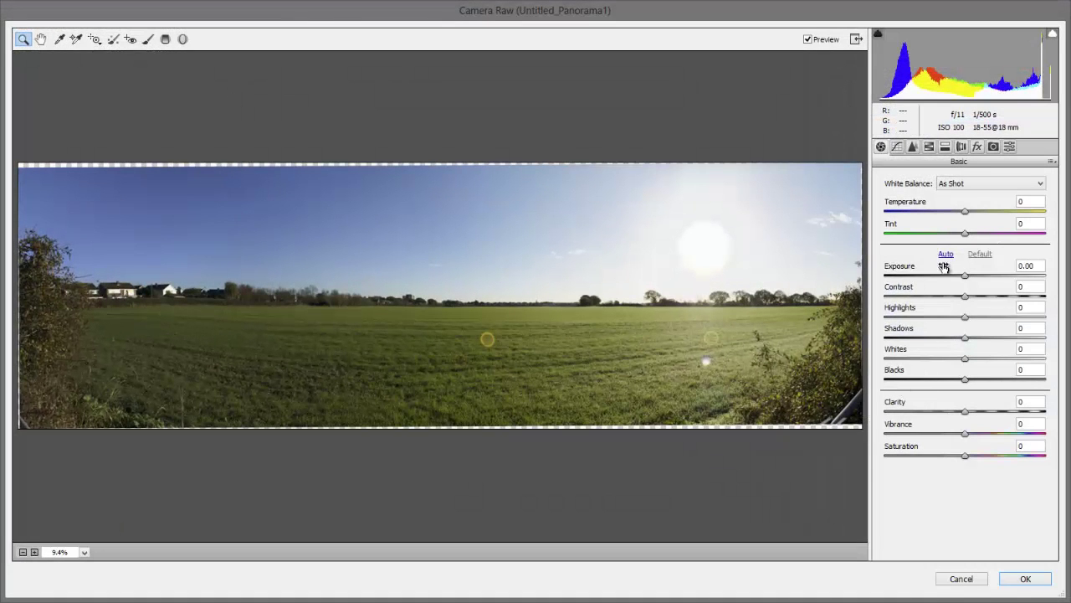
left_click_drag(965, 277, 933, 281)
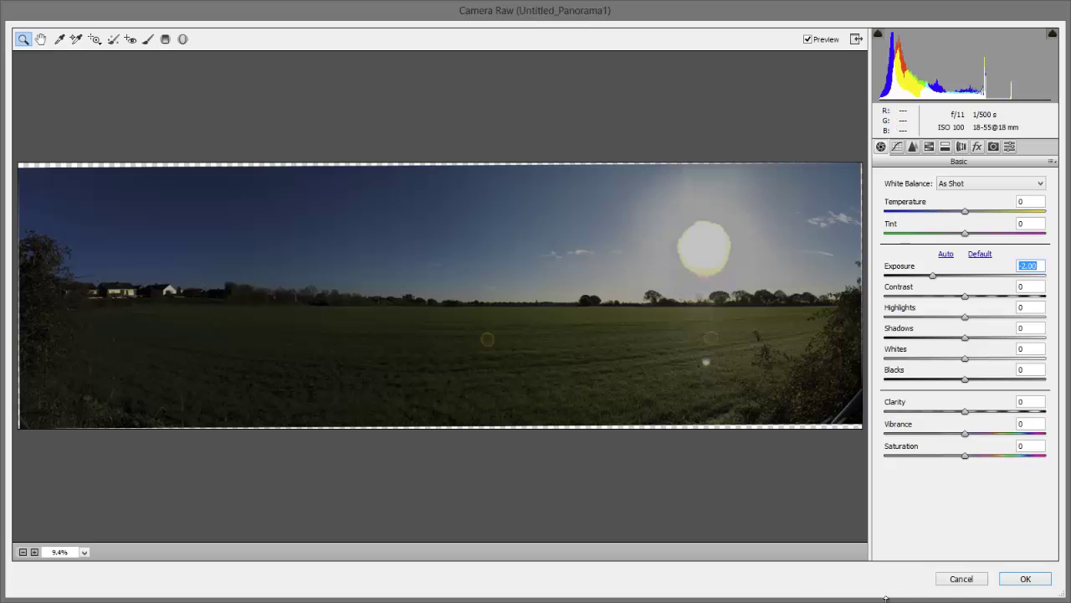
left_click(1021, 578)
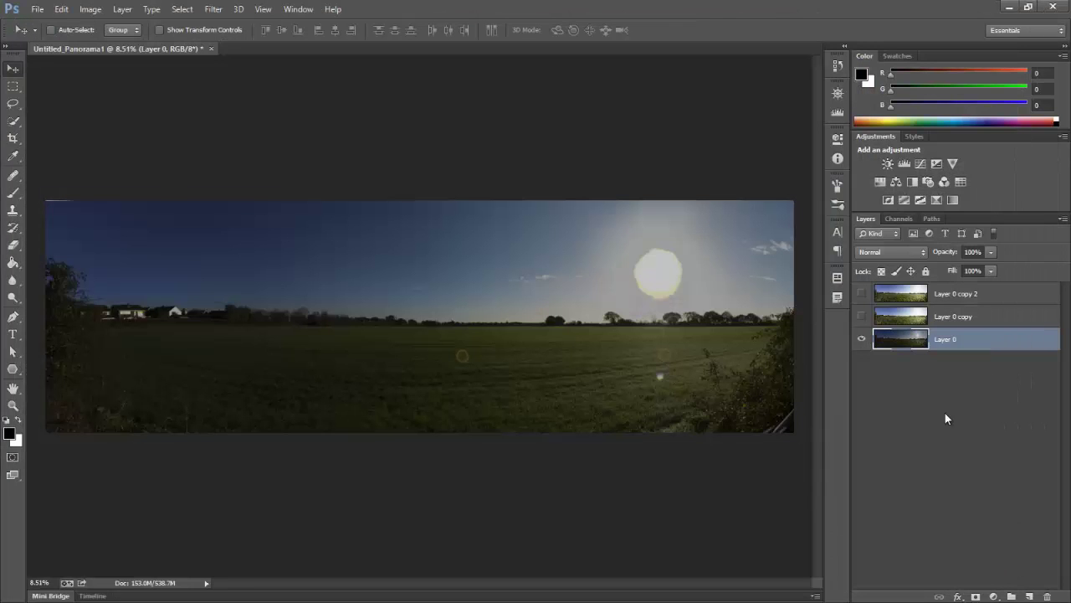
Show both layer copies and raise Layer 0 copy 2's exposure to +2.00 with the Camera Raw Filter
left_click(862, 318)
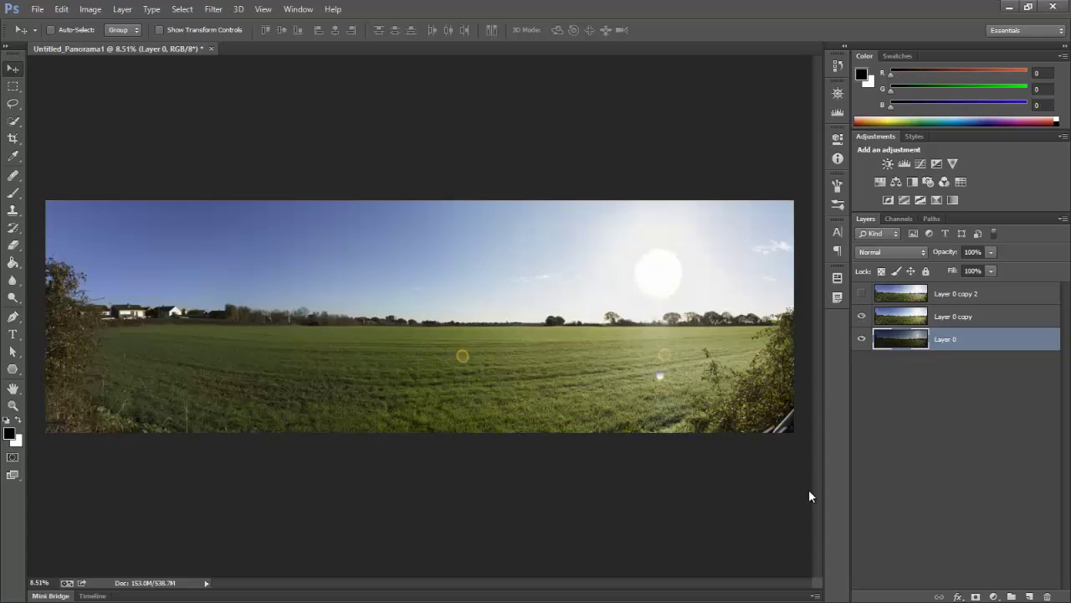
left_click(862, 295)
left_click(965, 295)
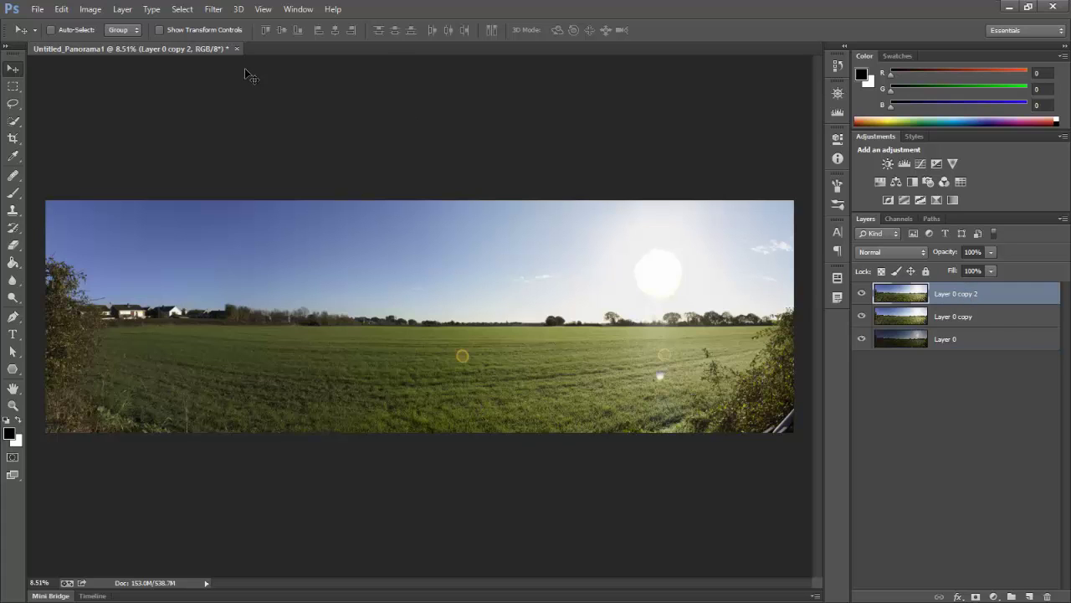
left_click(219, 10)
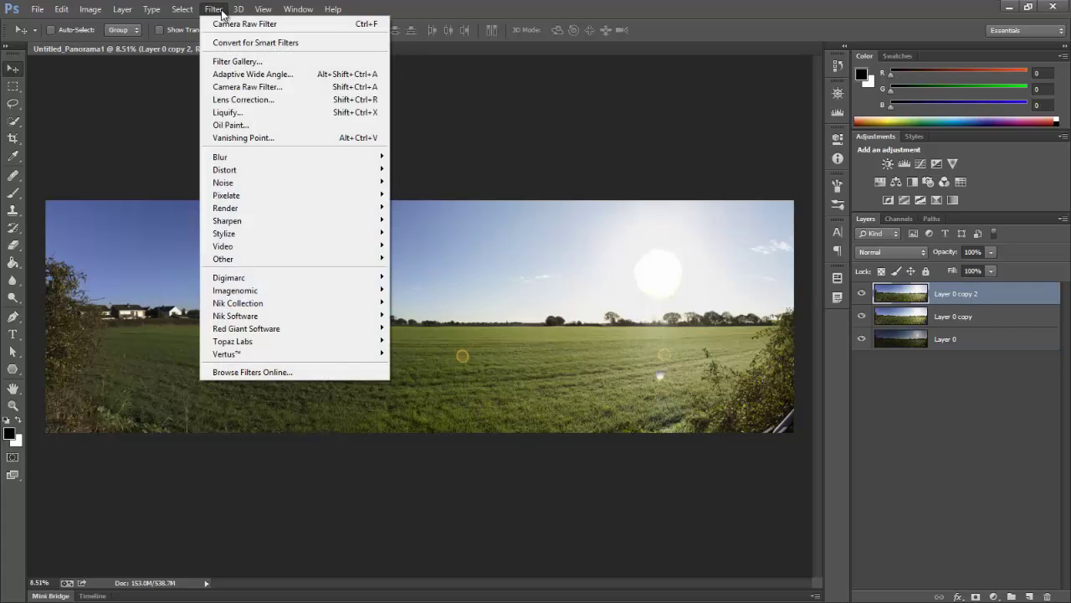
left_click(241, 87)
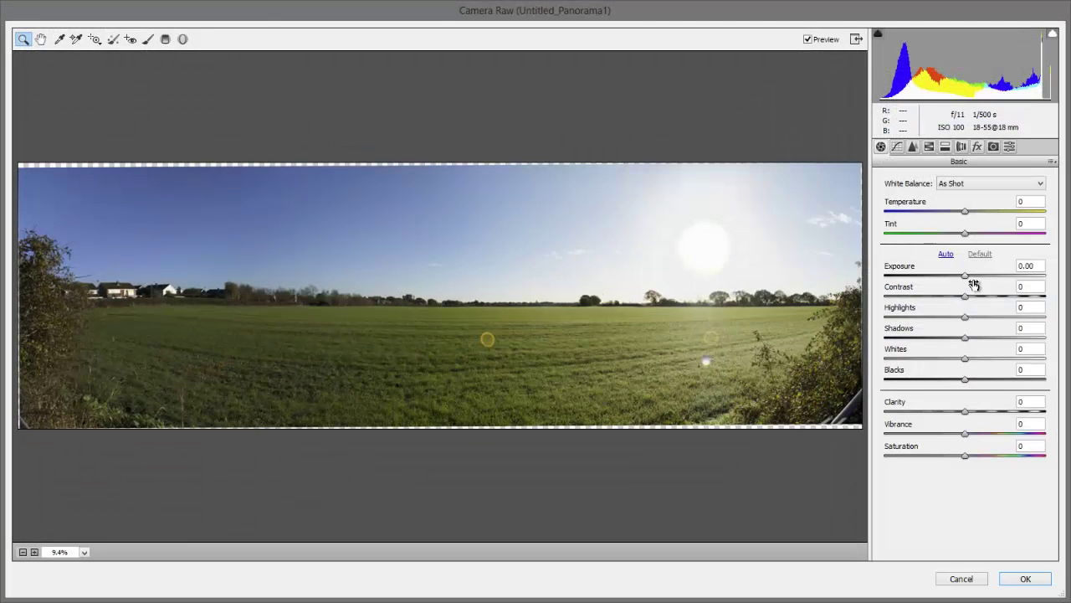
left_click_drag(966, 277, 997, 279)
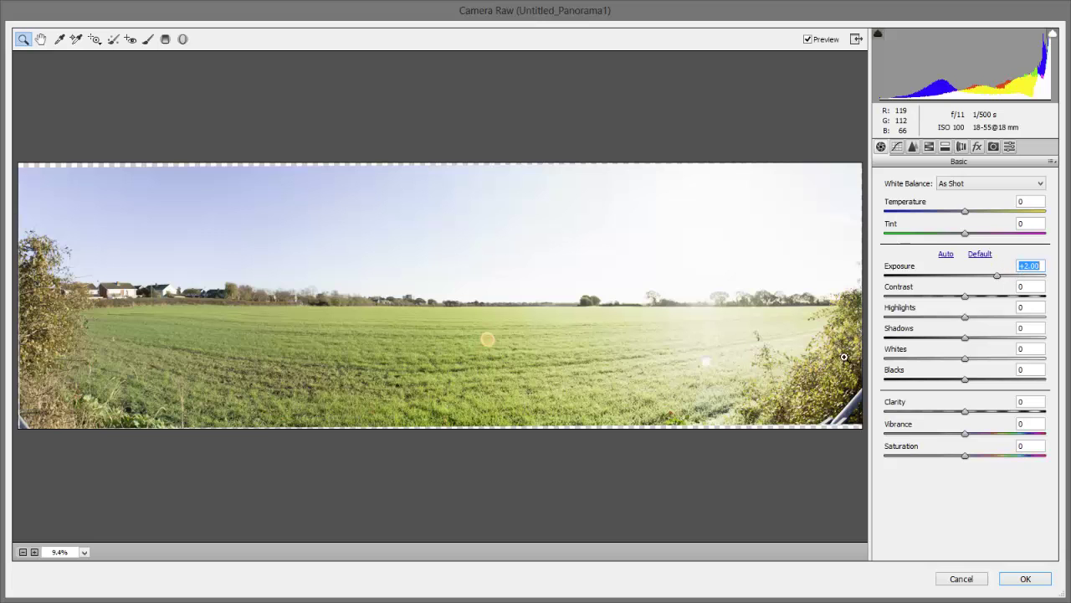
left_click(1025, 578)
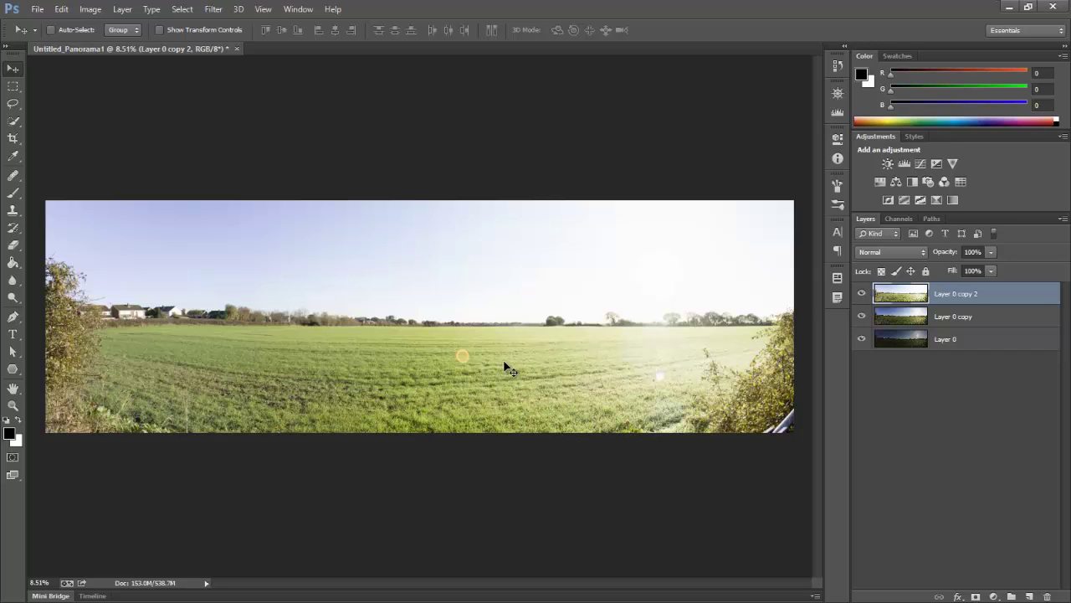
Hide both layer copies and save the dark exposure as a JPEG named pano1 in episode_19, at quality 6
left_click(861, 294)
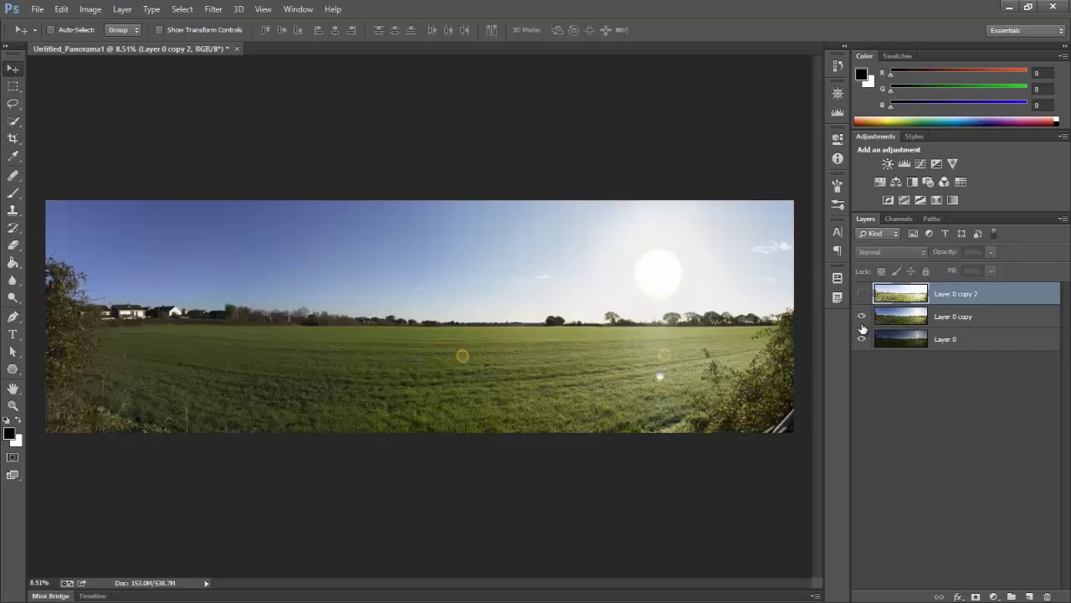
left_click(862, 318)
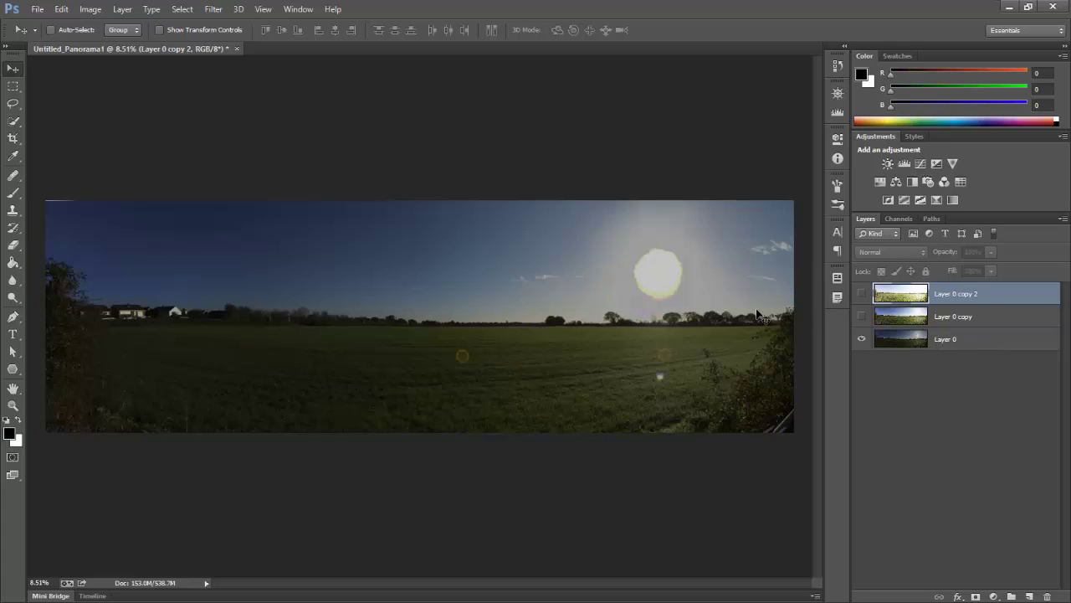
left_click(37, 9)
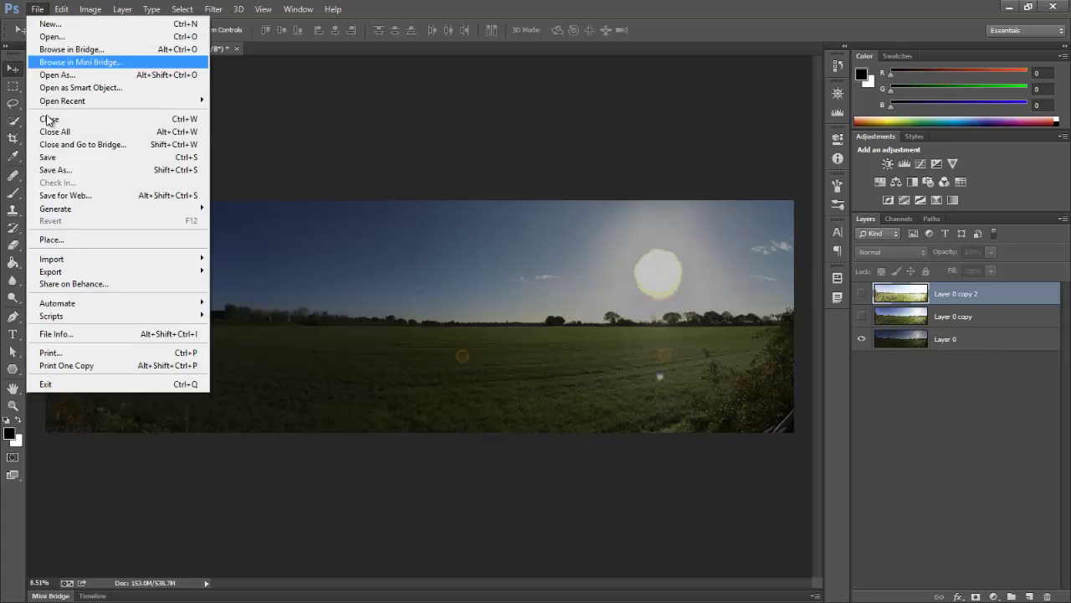
left_click(71, 171)
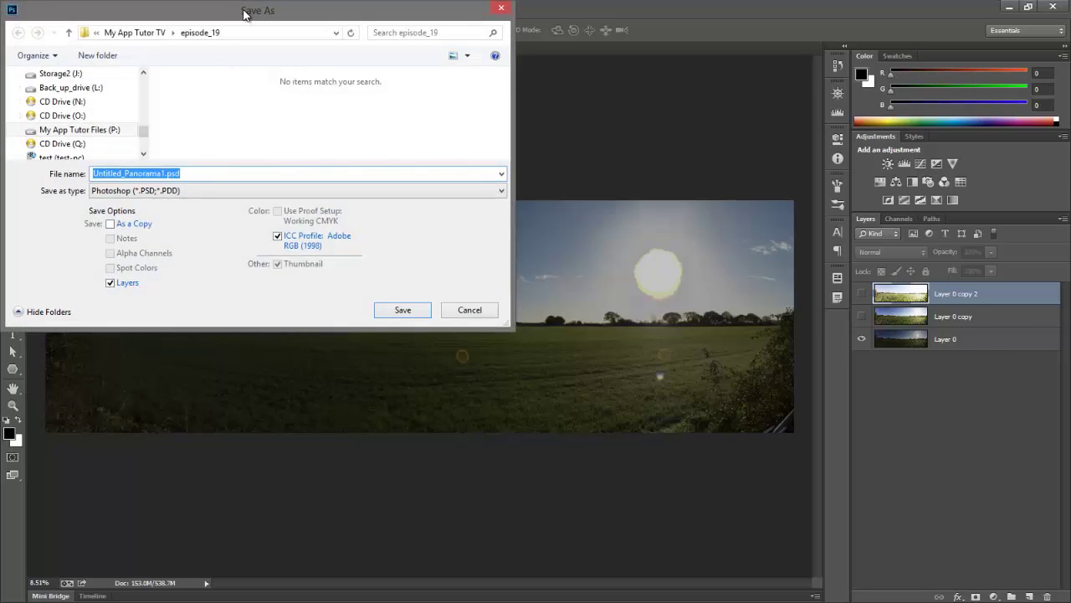
left_click_drag(247, 14, 504, 149)
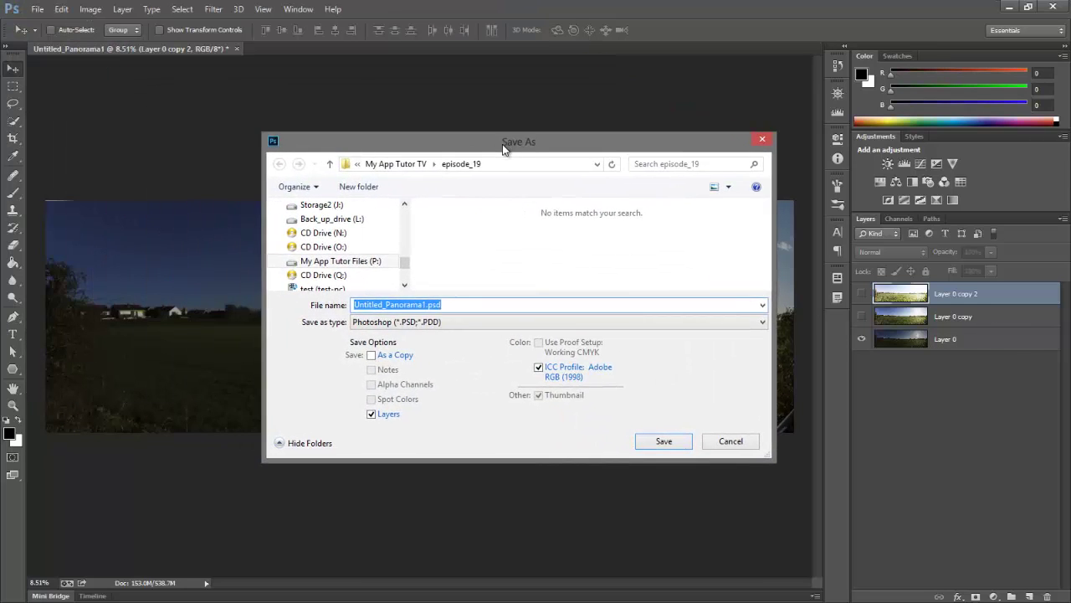
left_click(440, 322)
left_click(402, 425)
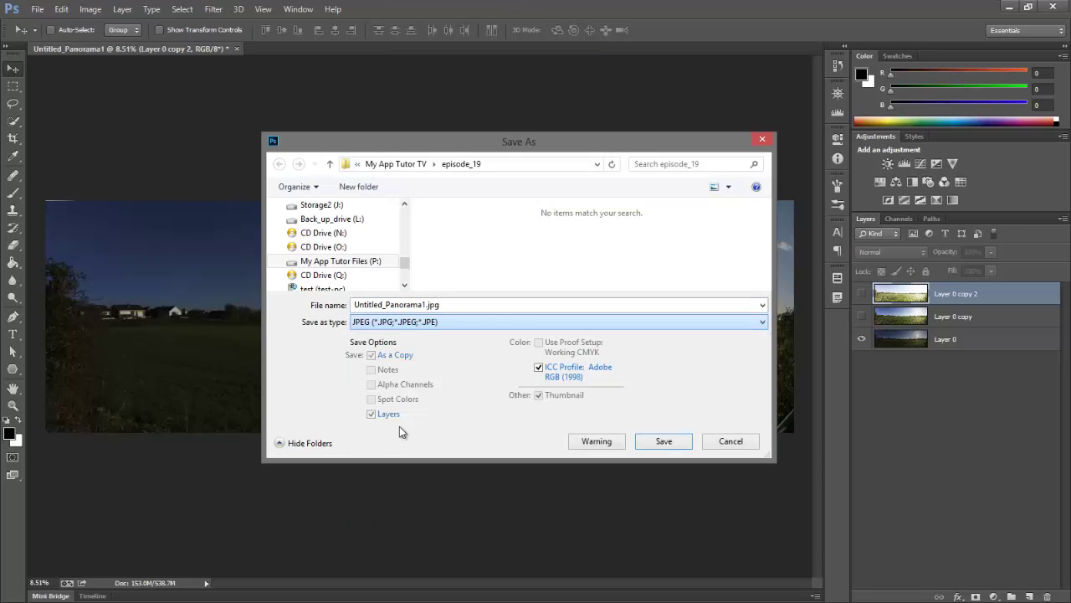
left_click(387, 308)
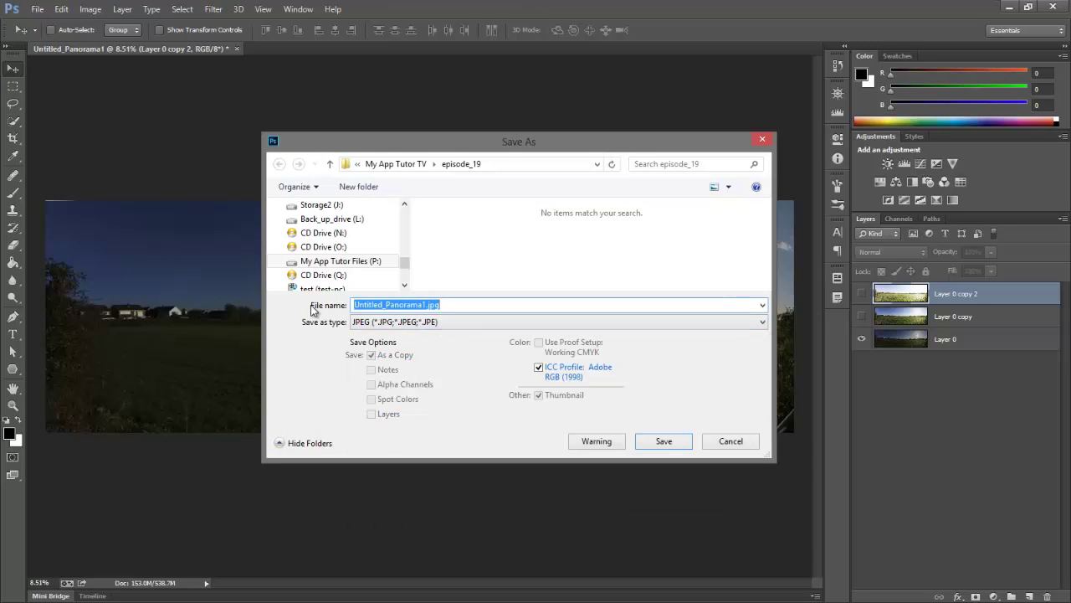
type("pano1")
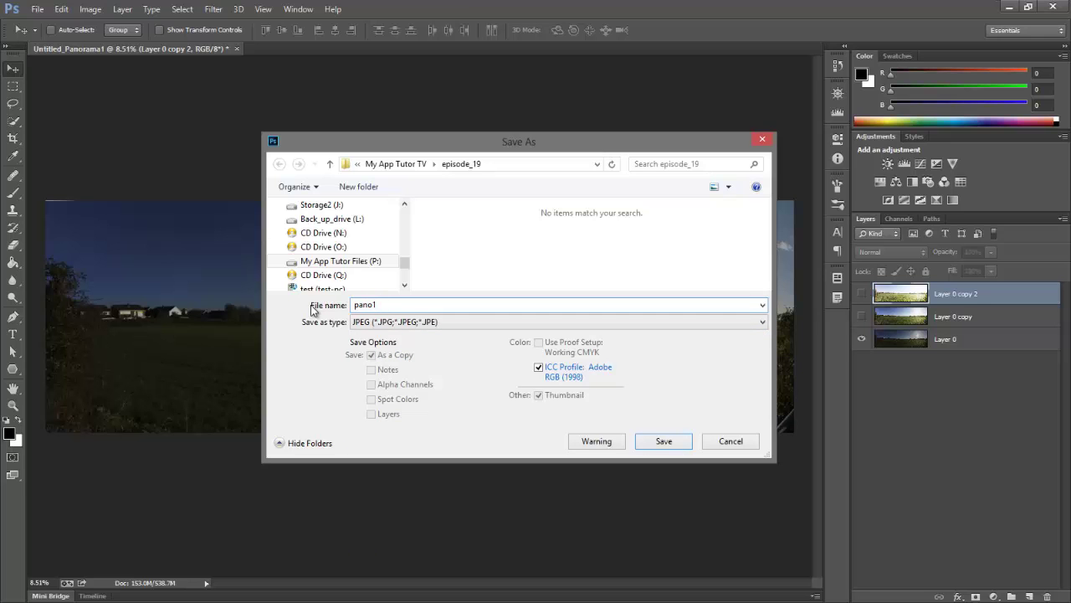
left_click(680, 444)
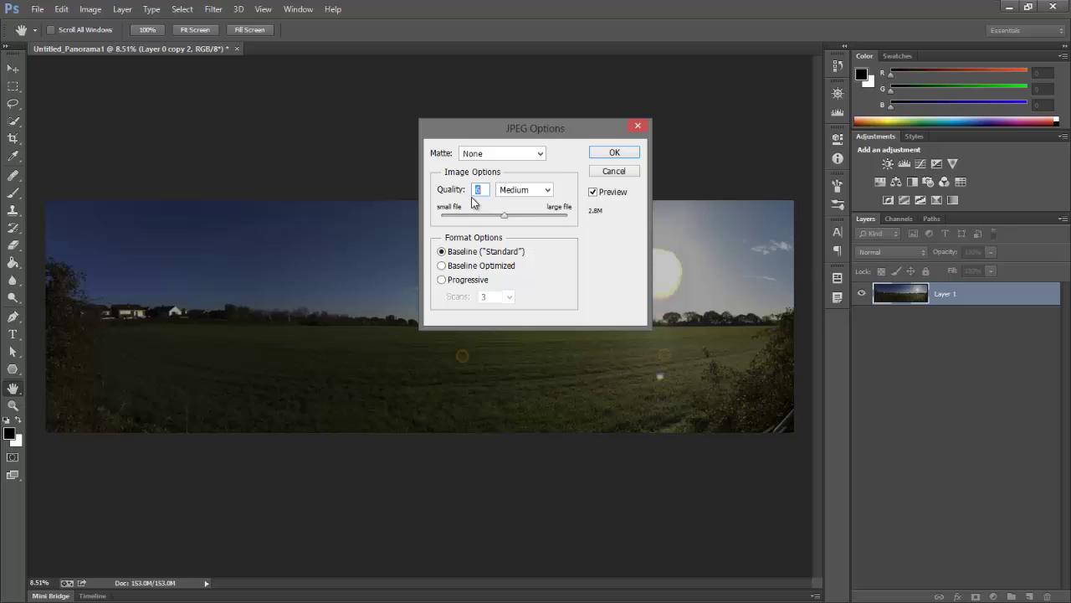
left_click(600, 157)
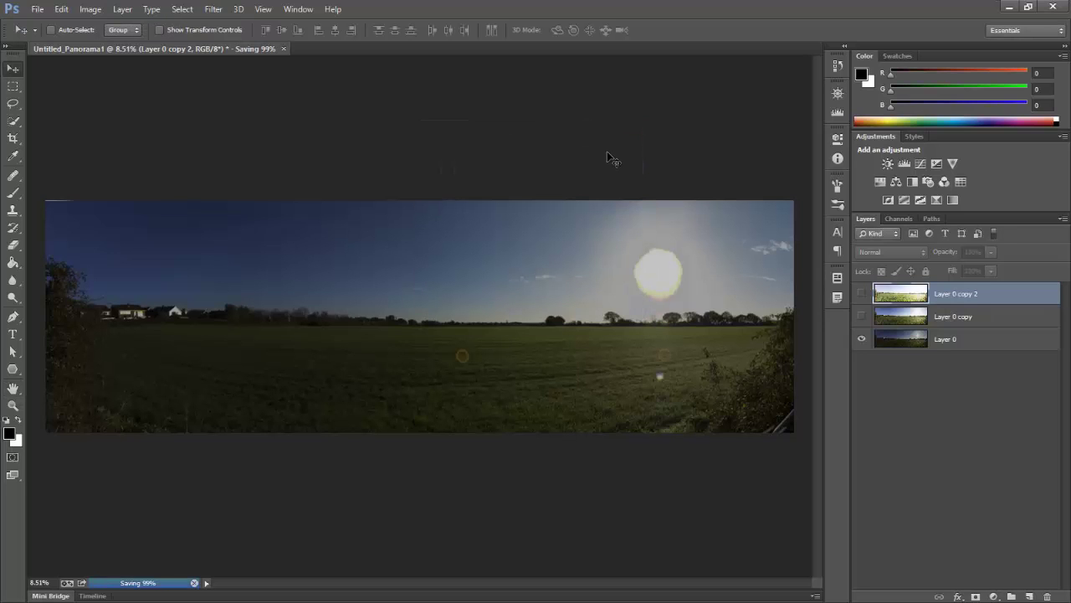
Show Layer 0 copy and save the normal exposure as a JPEG named pano2 in episode_19, at quality 6
left_click(862, 317)
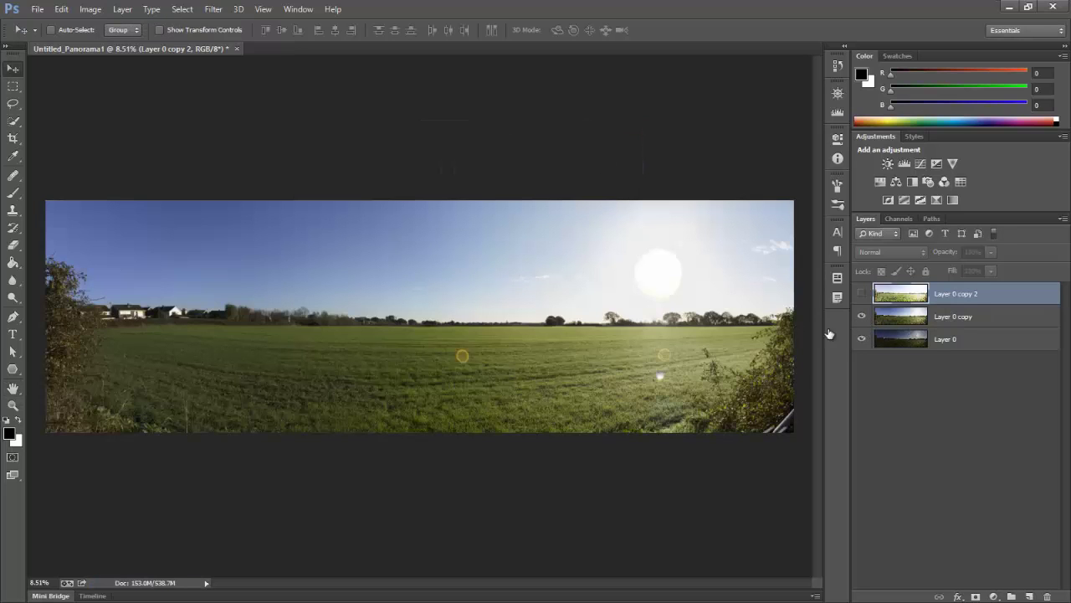
left_click(37, 9)
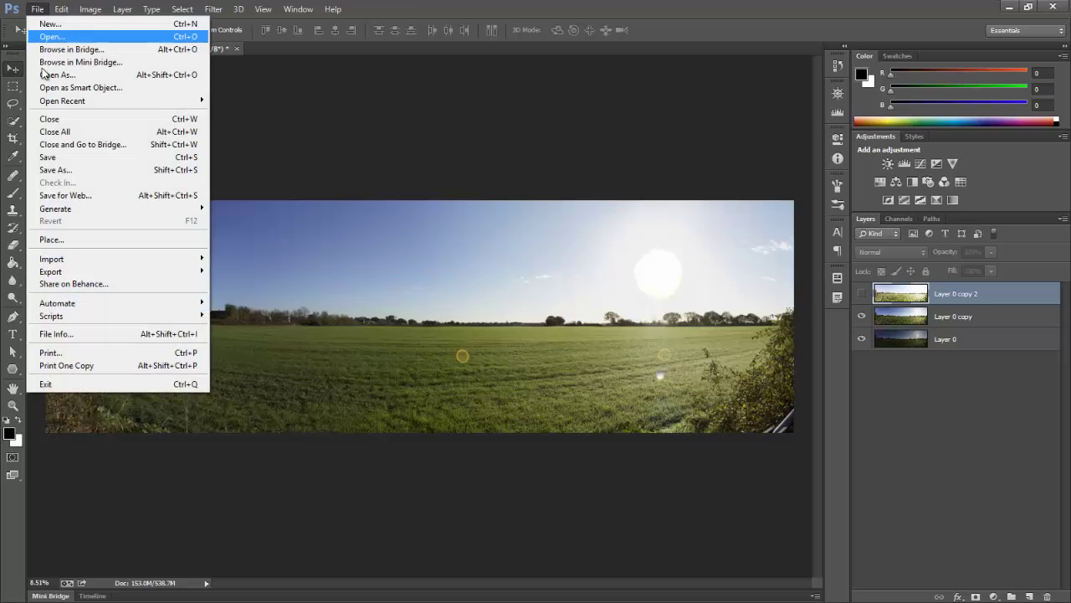
left_click(67, 170)
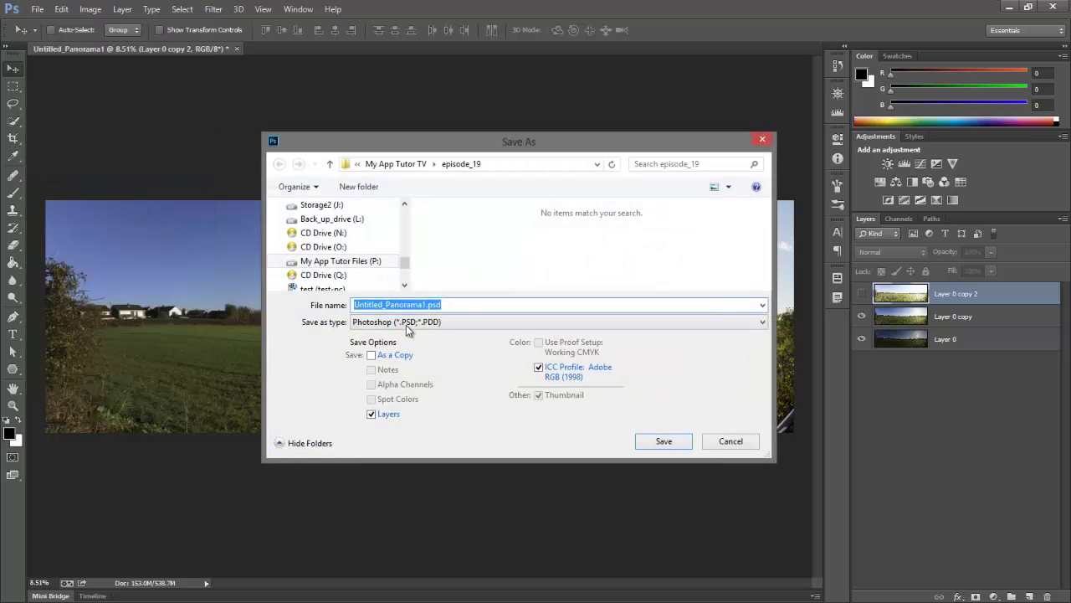
left_click(407, 324)
left_click(405, 426)
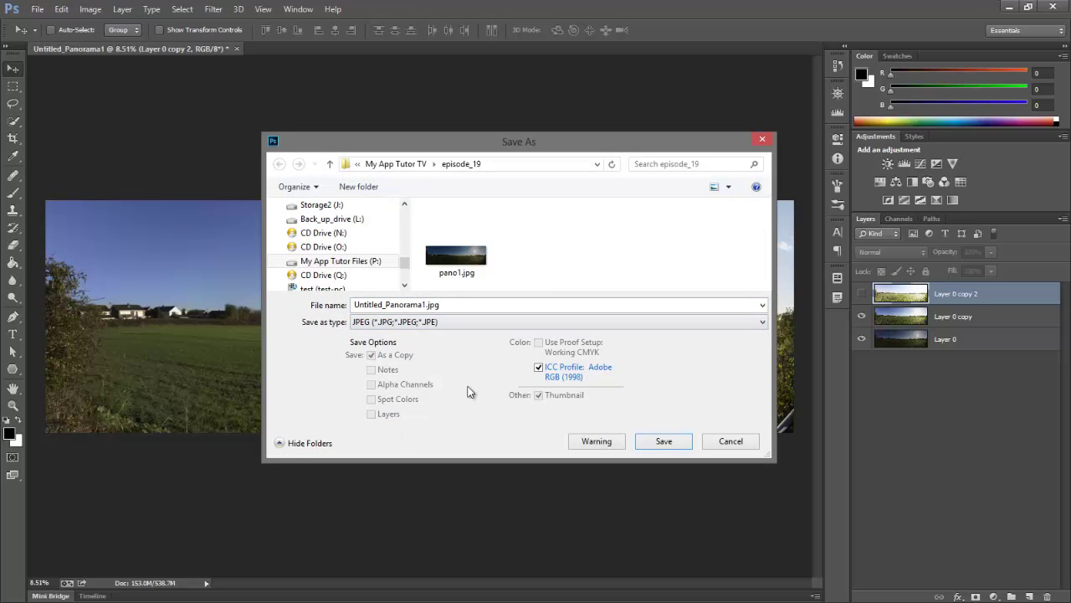
left_click(458, 266)
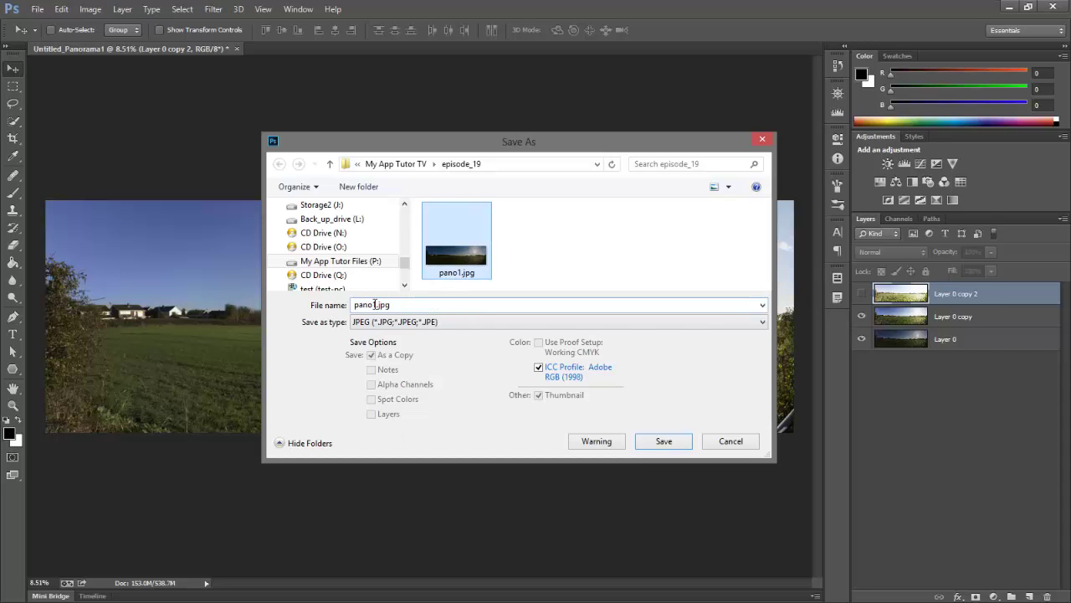
double_click(375, 304)
left_click(382, 306)
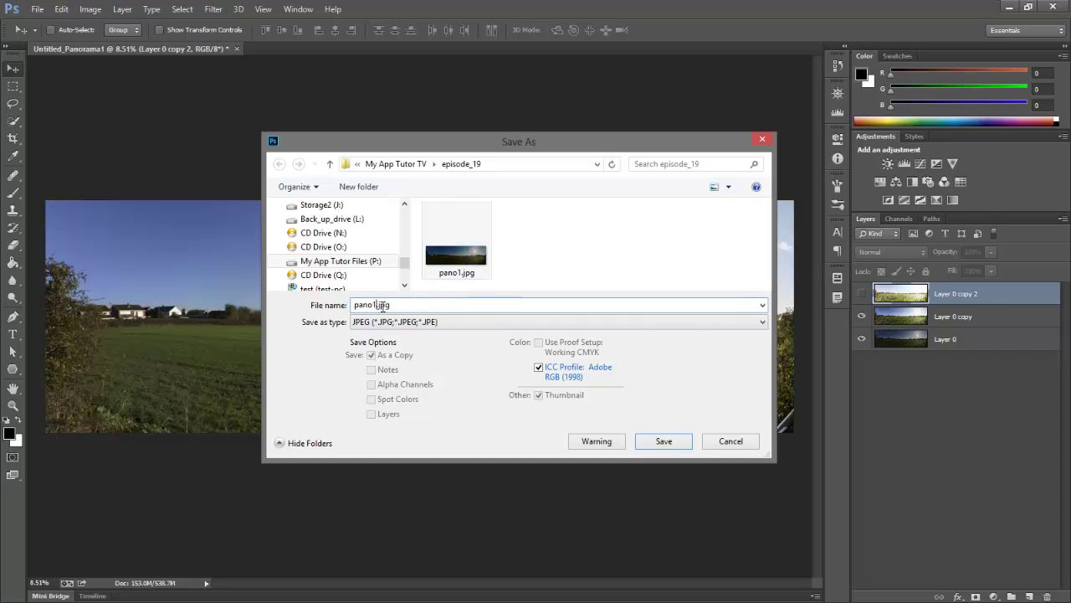
key("BackSpace")
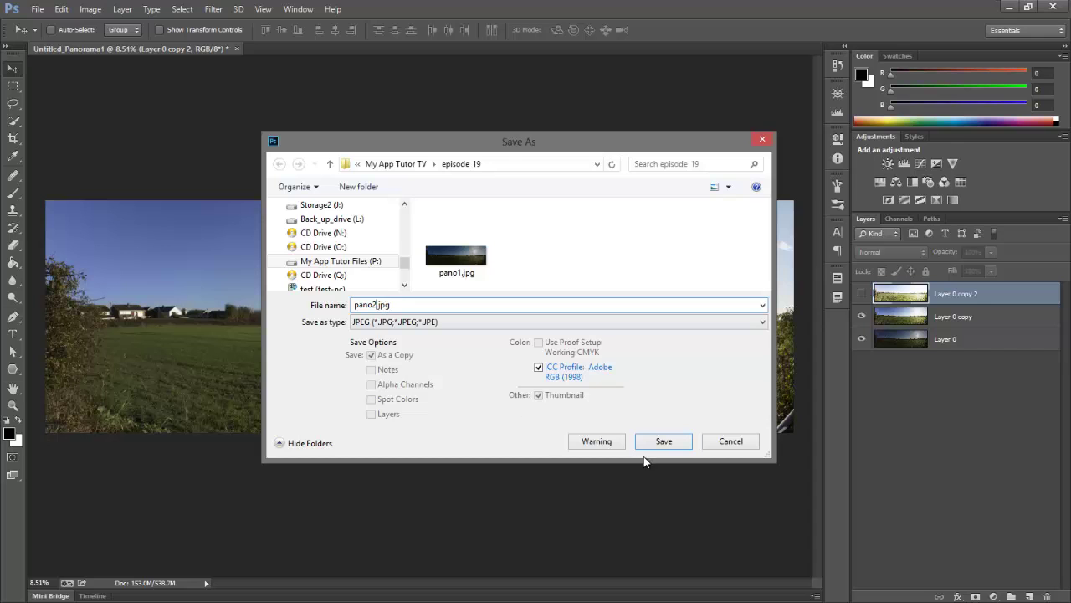
type("2")
left_click(661, 442)
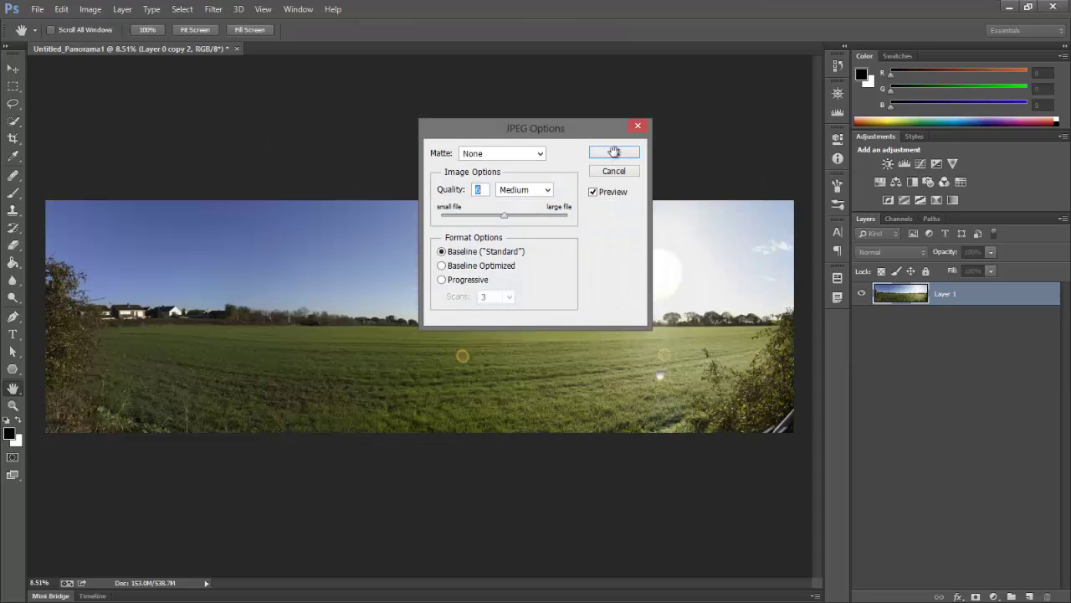
left_click(614, 151)
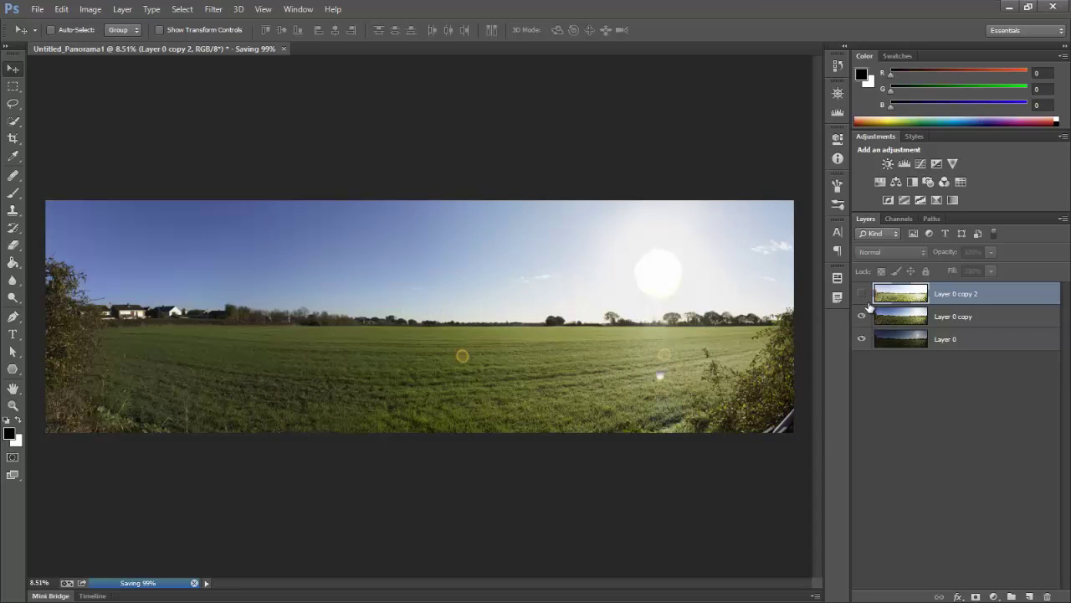
Show Layer 0 copy 2 and save the bright exposure as a JPEG named pano3 in episode_19, at quality 6
left_click(861, 293)
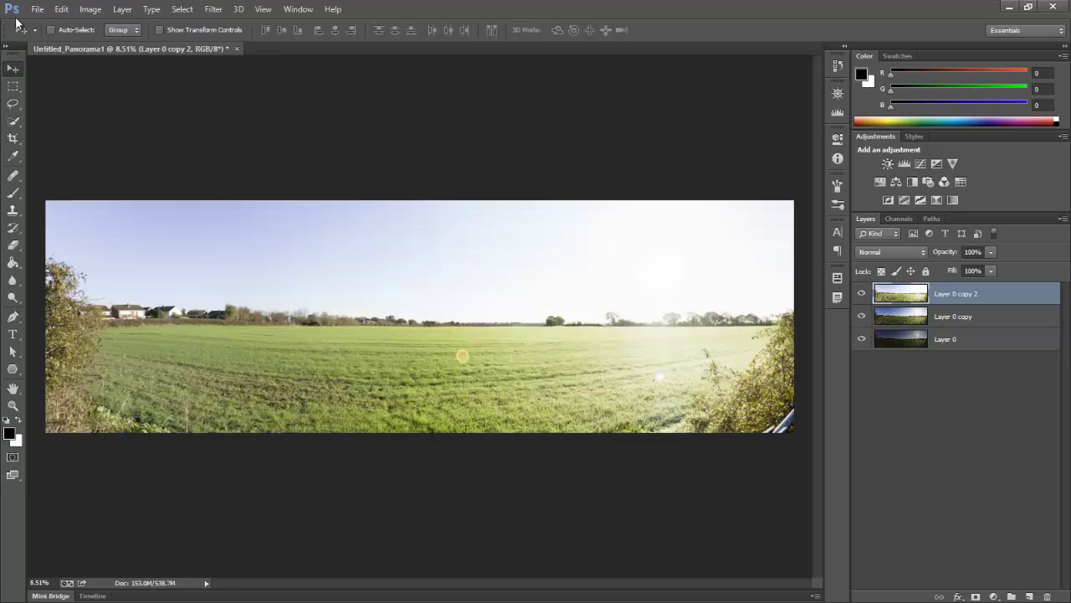
left_click(38, 9)
left_click(75, 171)
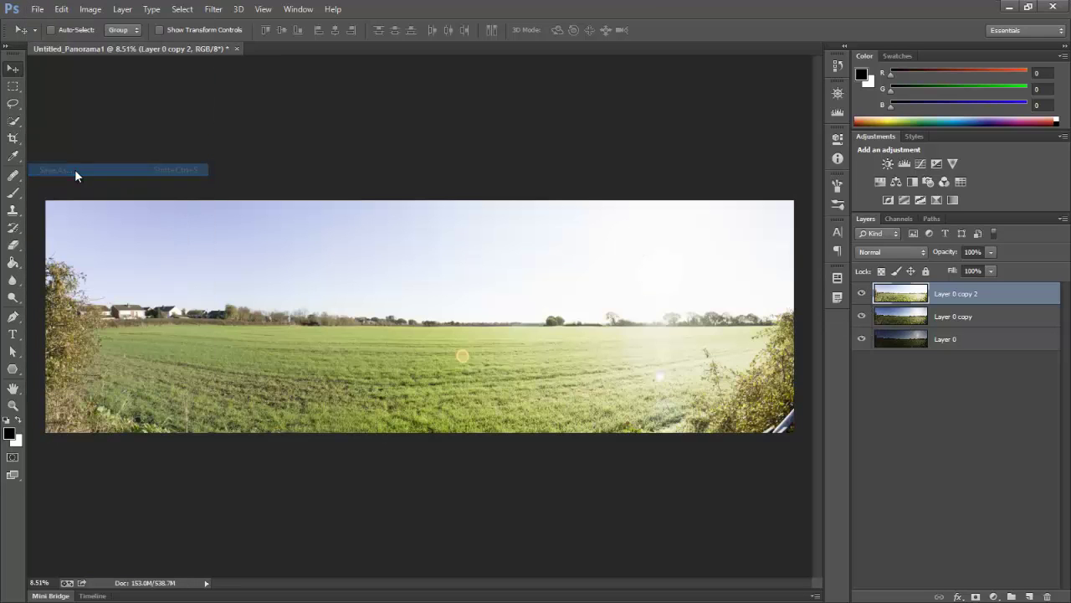
left_click(399, 322)
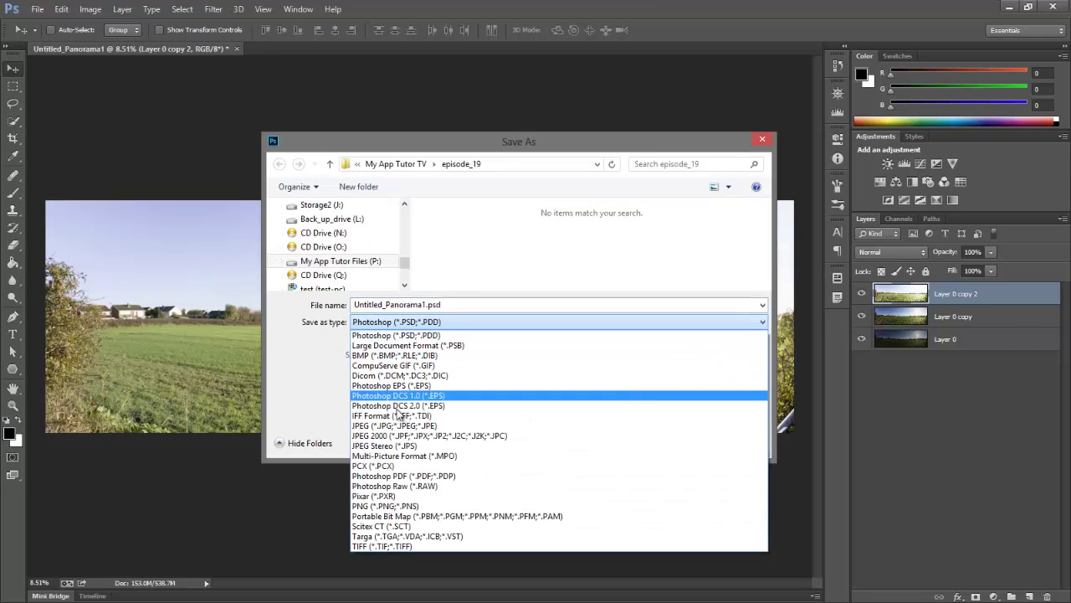
left_click(405, 425)
left_click(548, 255)
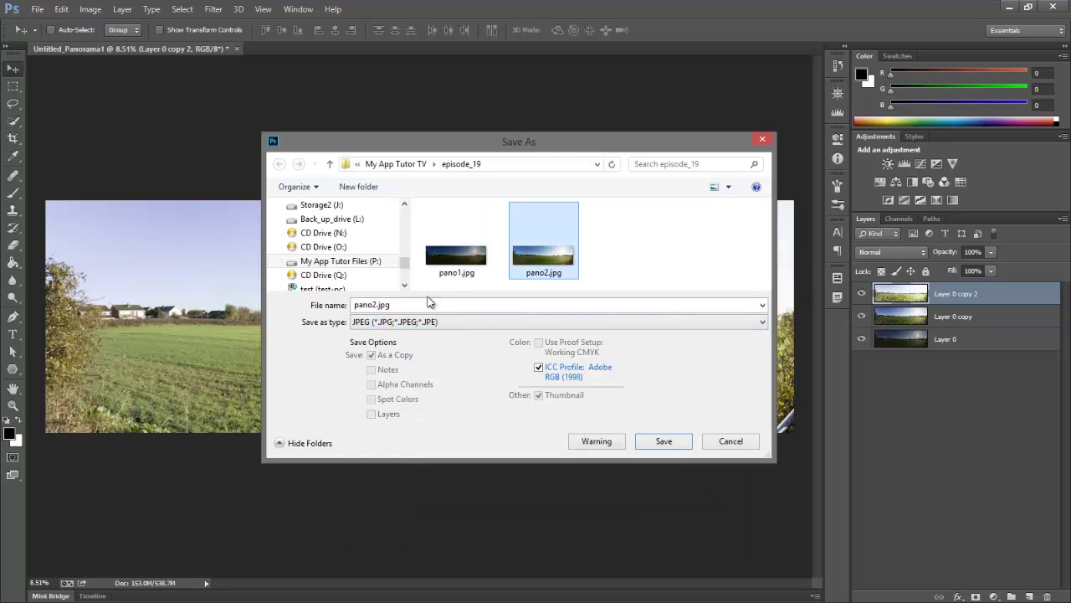
left_click(373, 305)
left_click(376, 305)
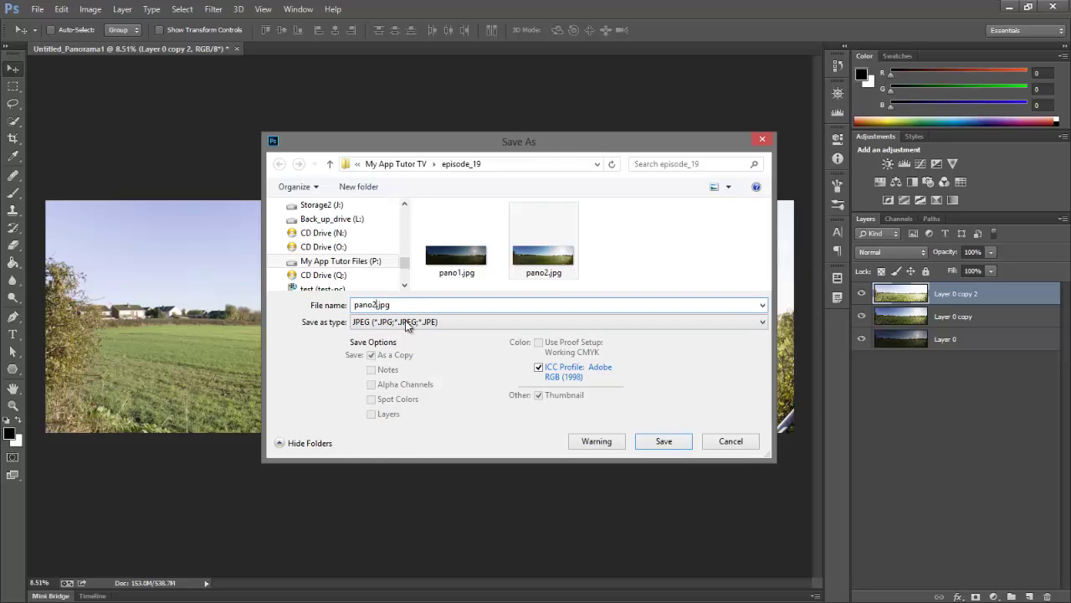
key("BackSpace")
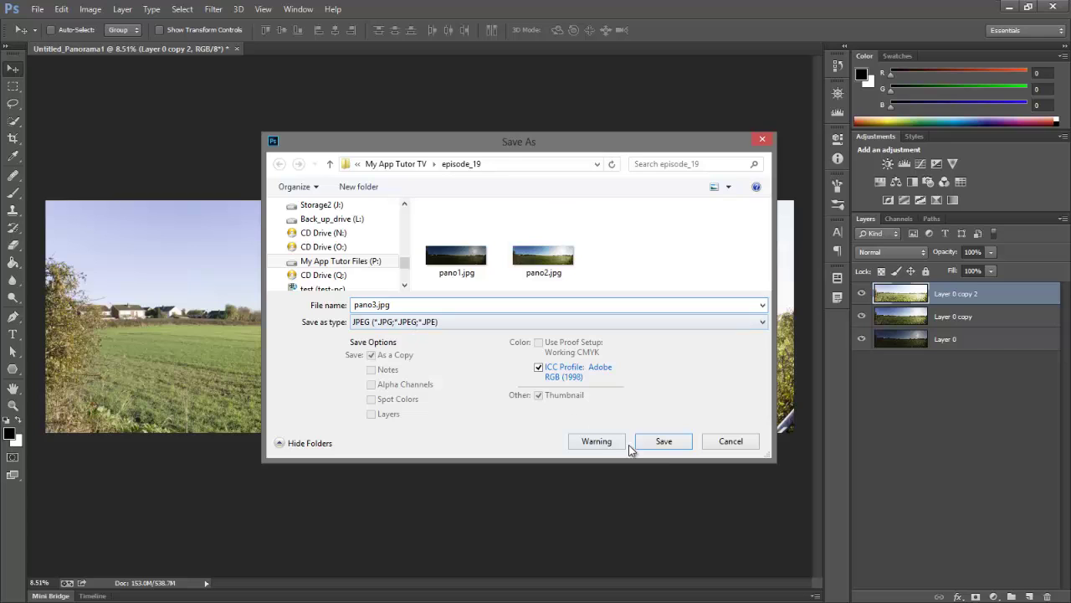
left_click(665, 445)
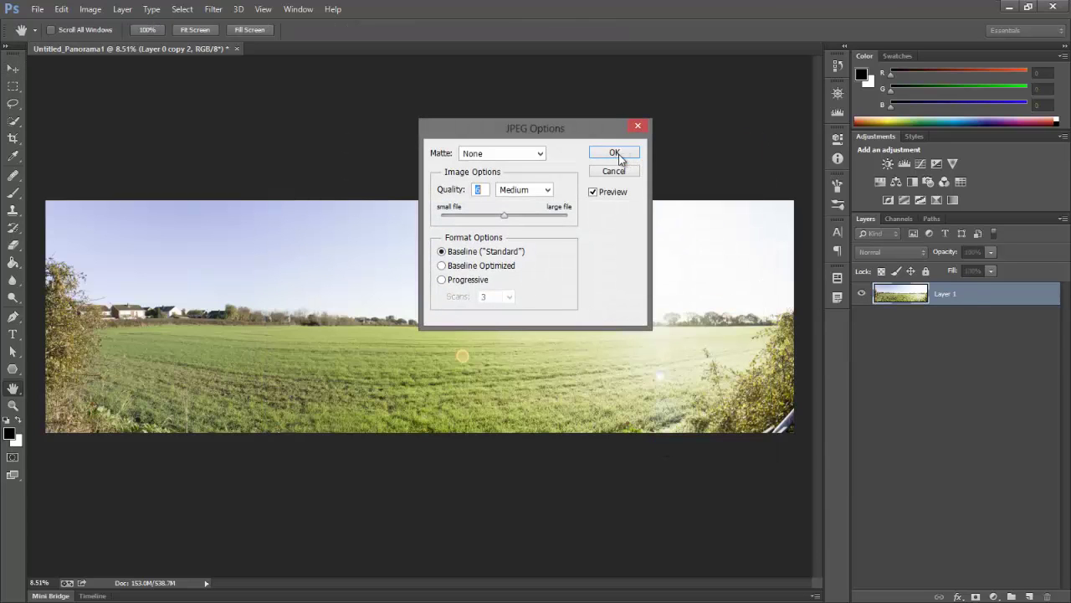
left_click(615, 159)
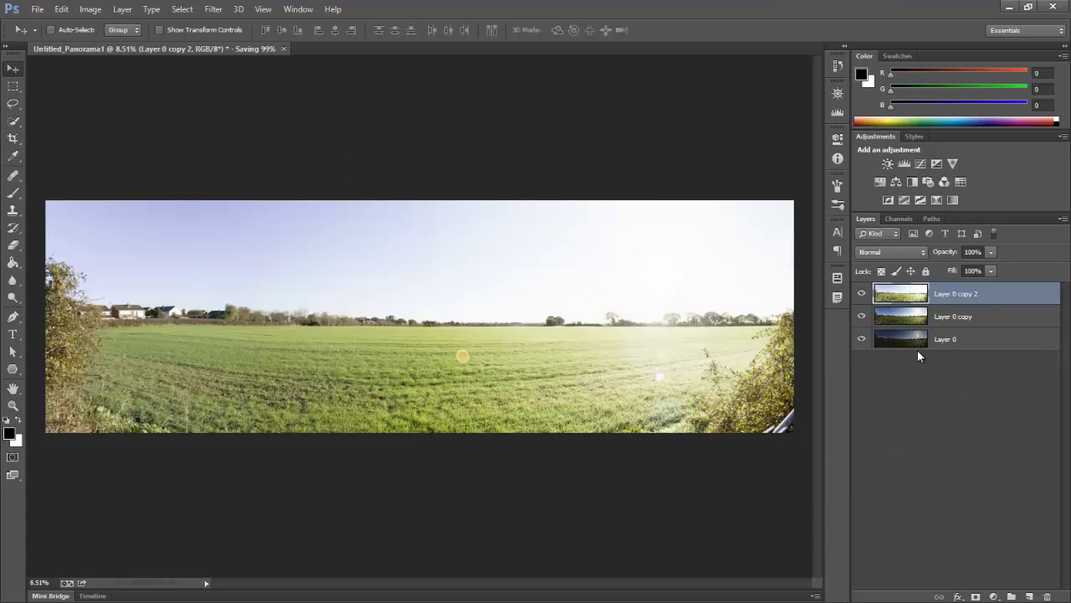
Start Merge to HDR Efex Pro 2 and load pano1.jpg, pano2.jpg and pano3.jpg as source files
left_click(38, 9)
mouse_move(95, 303)
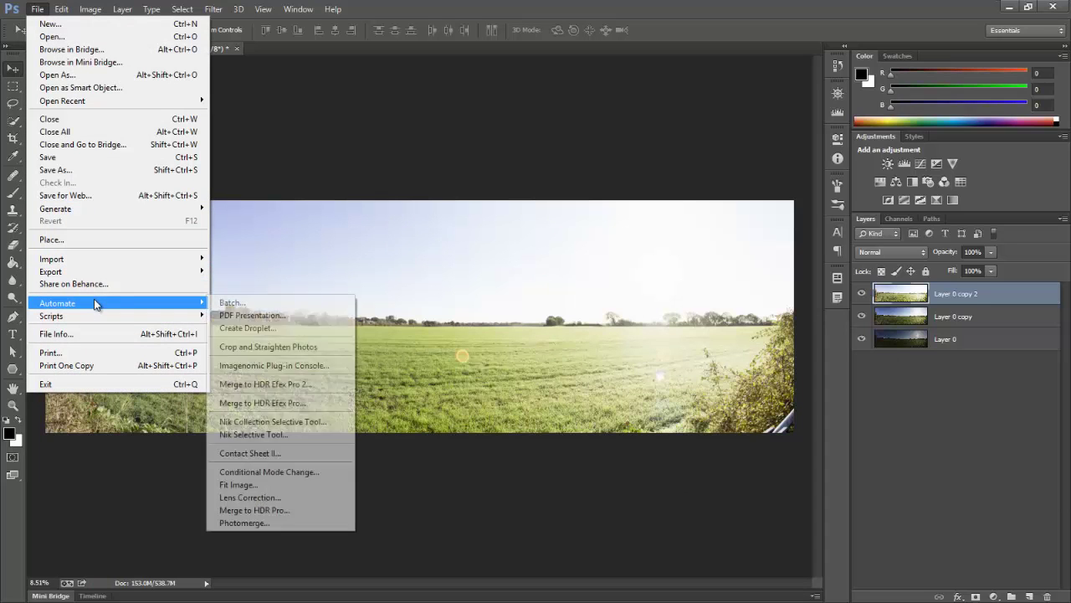
left_click(300, 386)
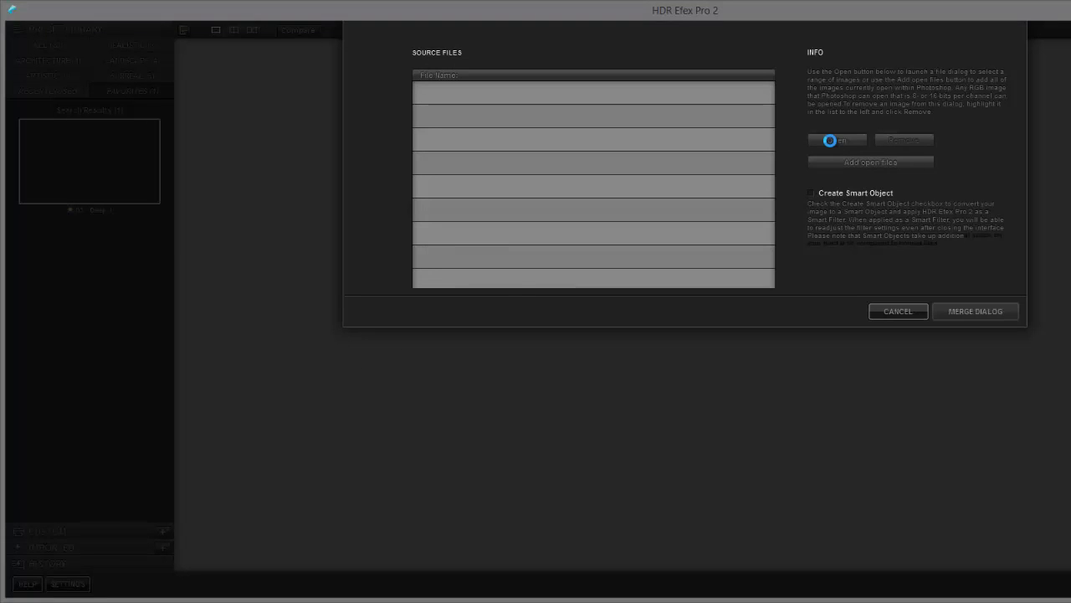
left_click_drag(510, 121, 516, 147)
left_click_drag(438, 203, 184, 179)
left_click(407, 243)
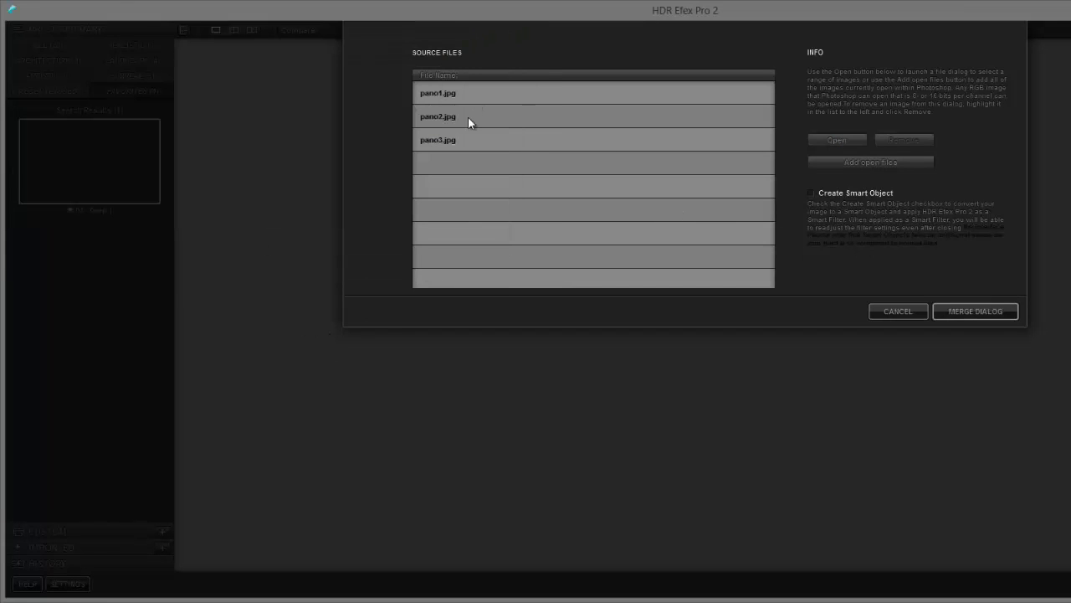
Set the exposure values of pano1, pano2 and pano3 to -2, 0 and 2 and create the HDR image
left_click(982, 313)
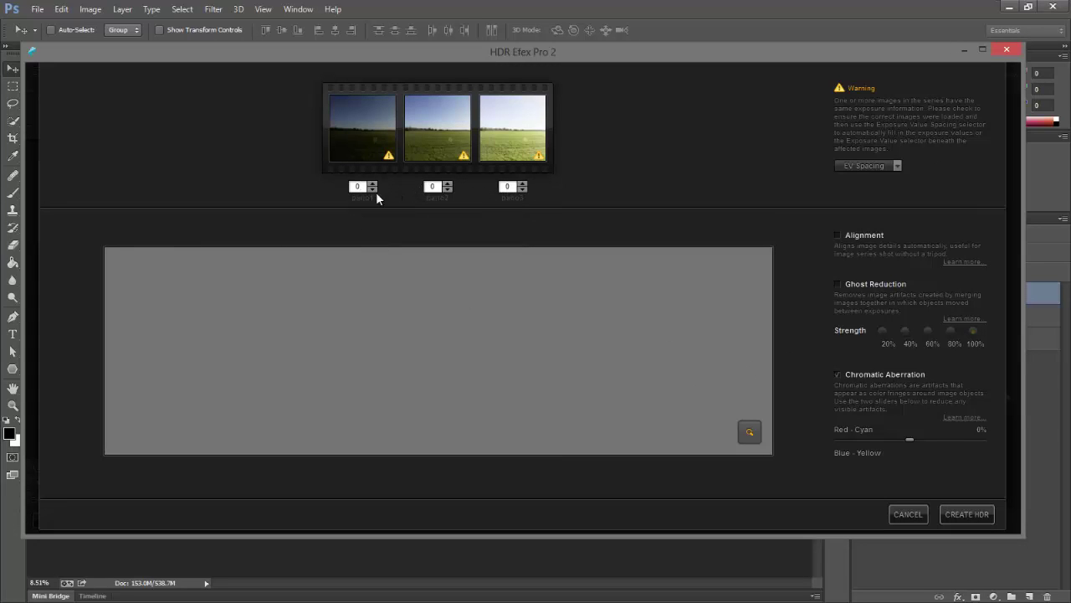
left_click(510, 191)
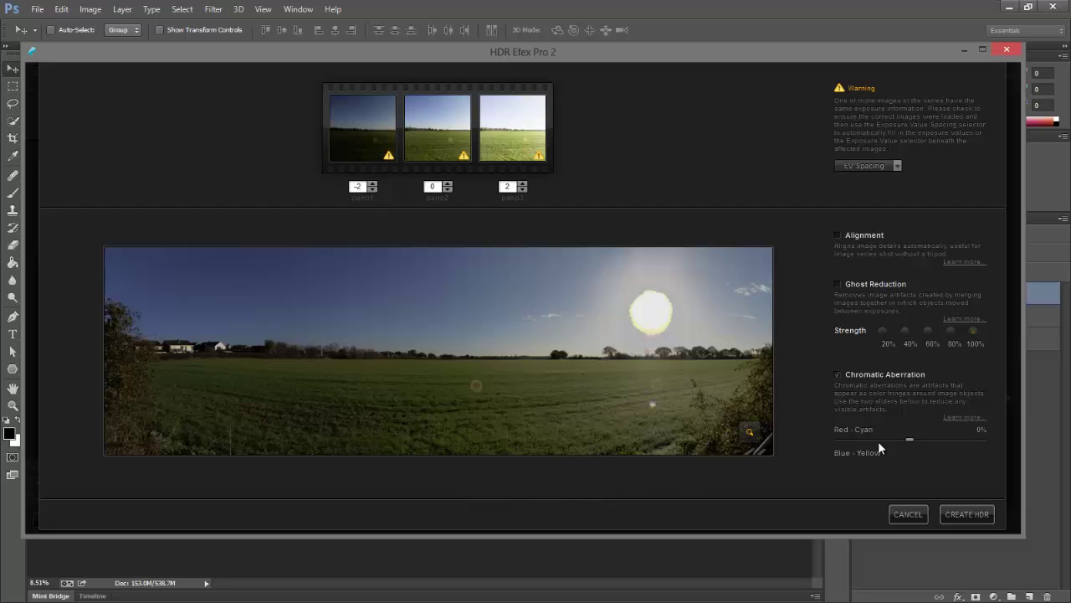
left_click(969, 513)
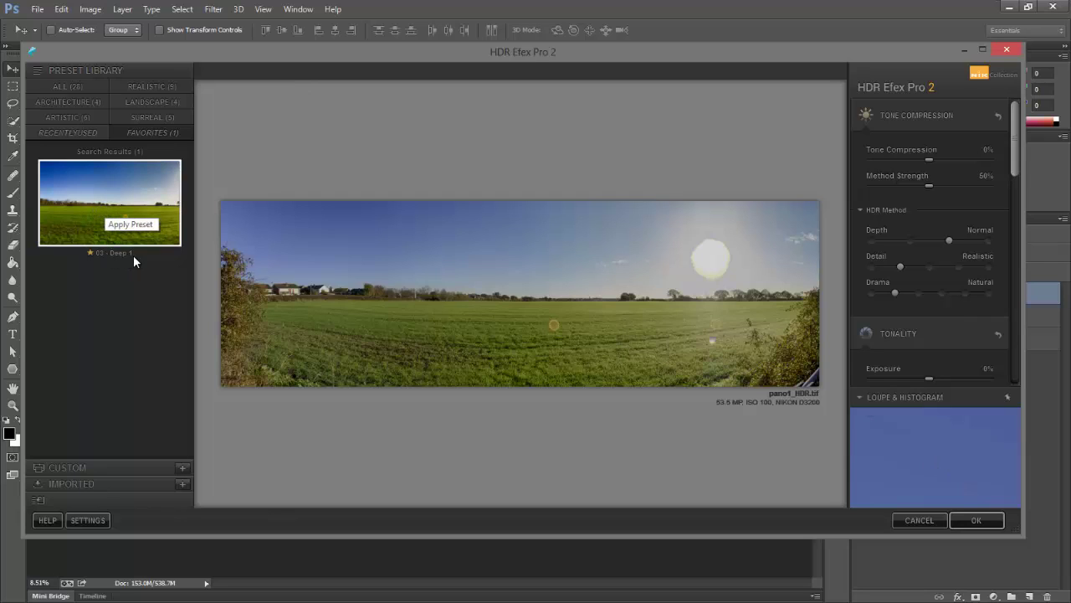
Apply the favourite preset Deep 1 and raise the Tonality highlights nearly to the maximum
left_click(118, 201)
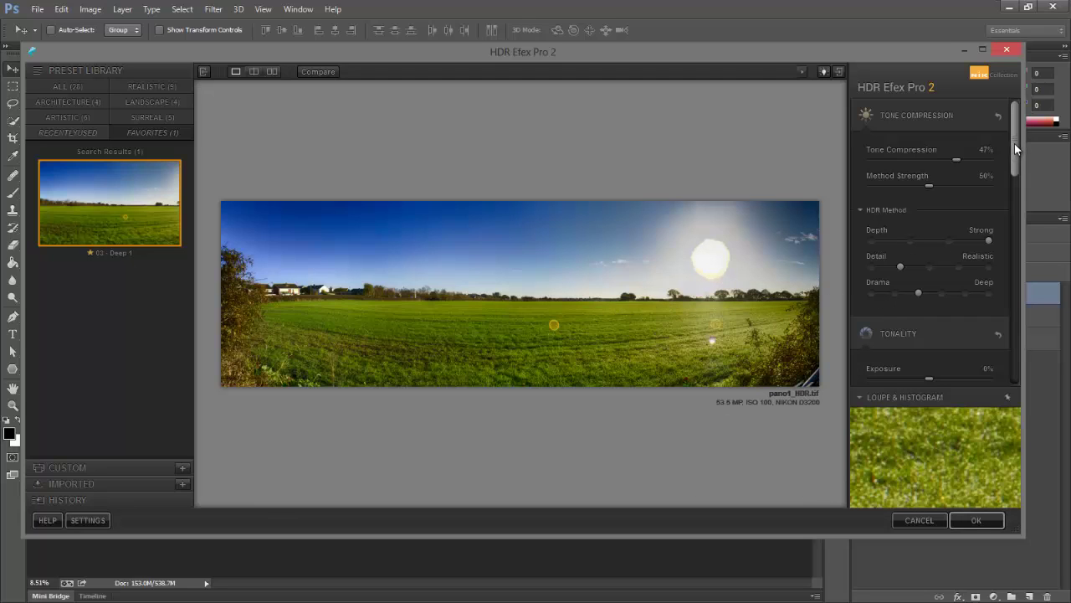
left_click_drag(1015, 148, 1013, 197)
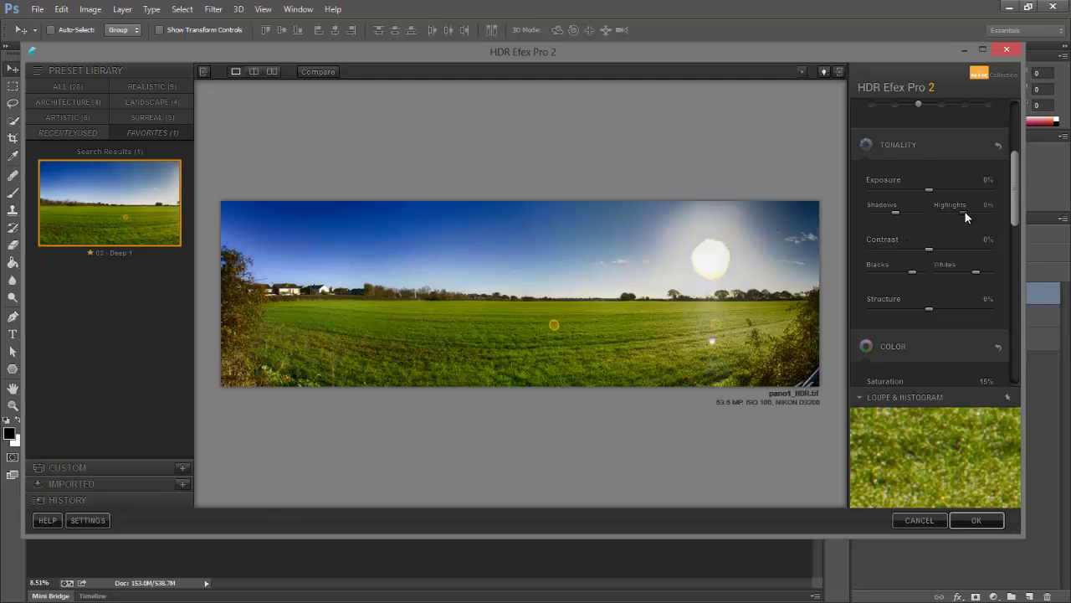
left_click_drag(970, 212, 994, 213)
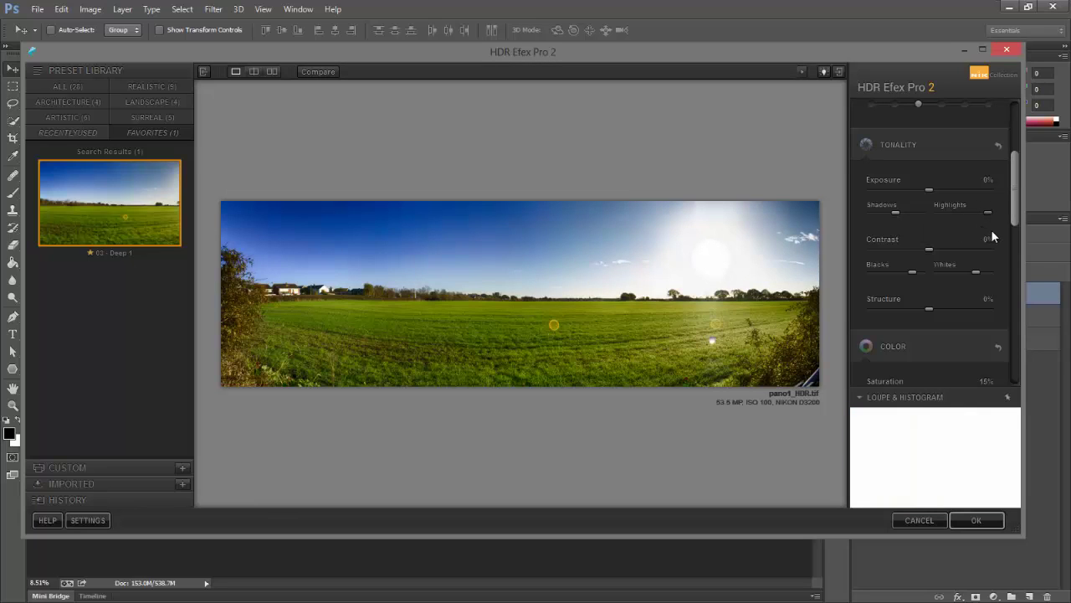
Compare the Lens vignettes in the Finishing settings and apply Lens 2
left_click_drag(1012, 183, 1019, 286)
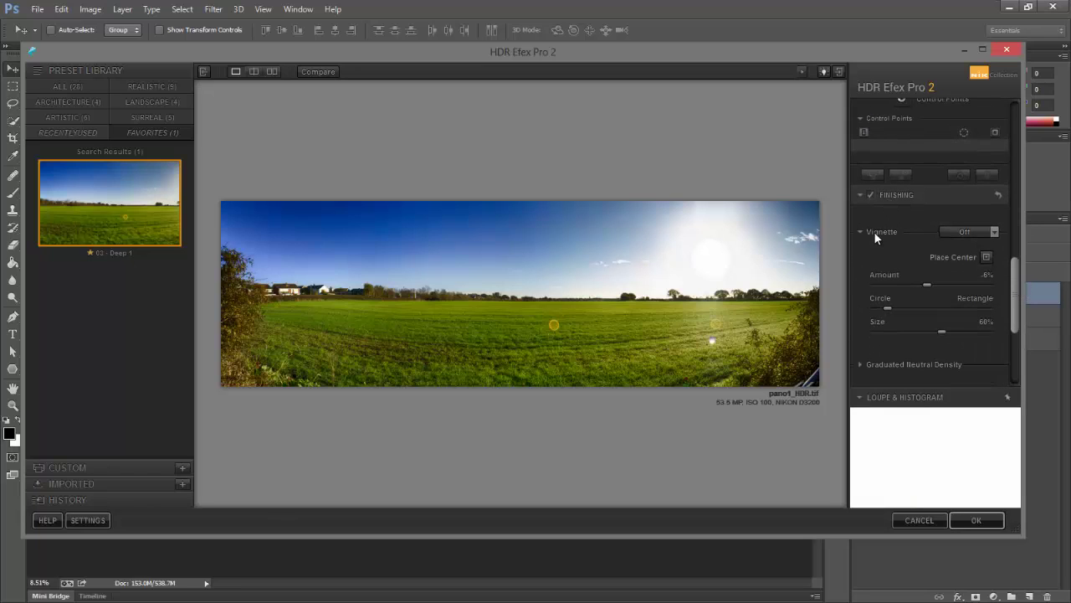
left_click(995, 231)
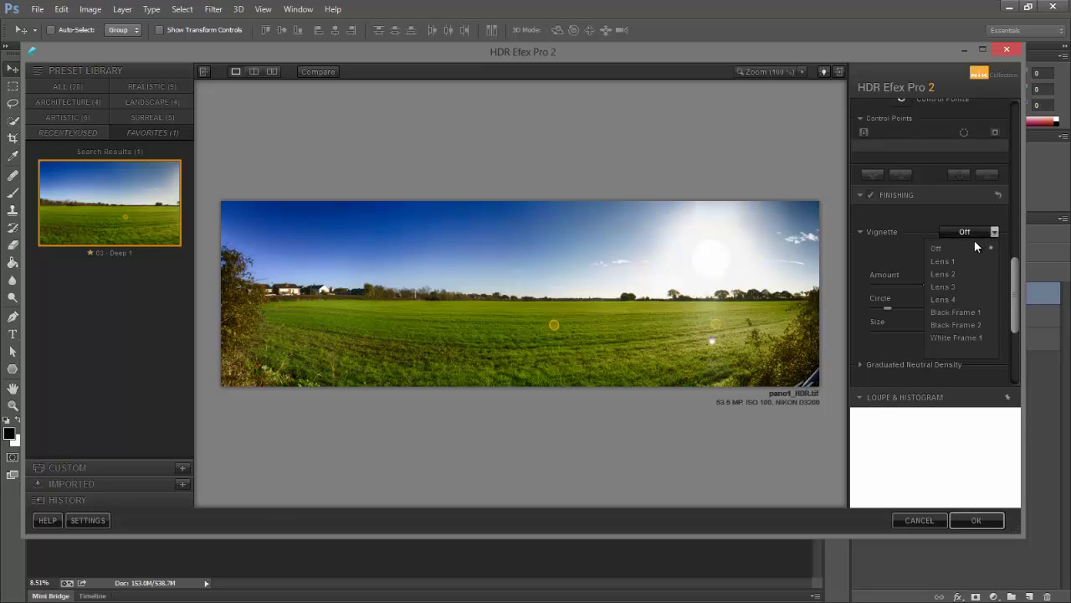
left_click(954, 272)
left_click(953, 286)
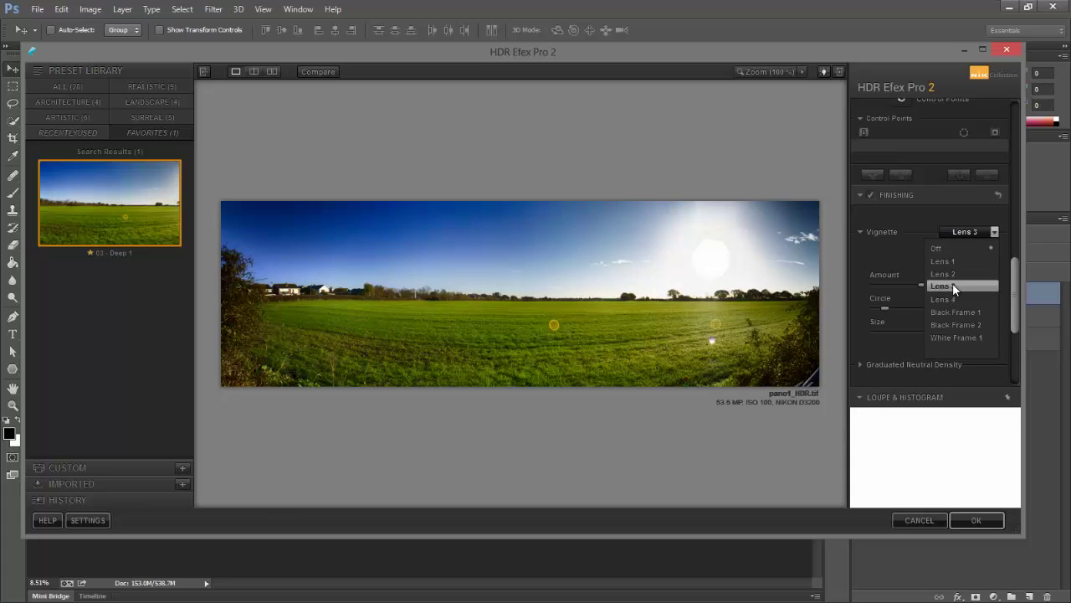
left_click(954, 276)
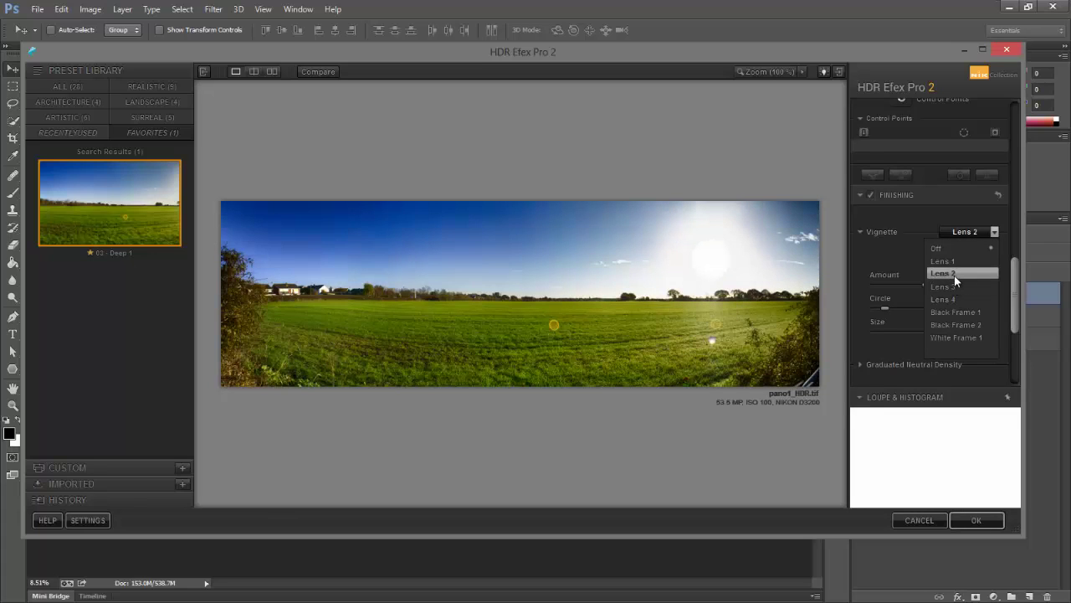
left_click(954, 275)
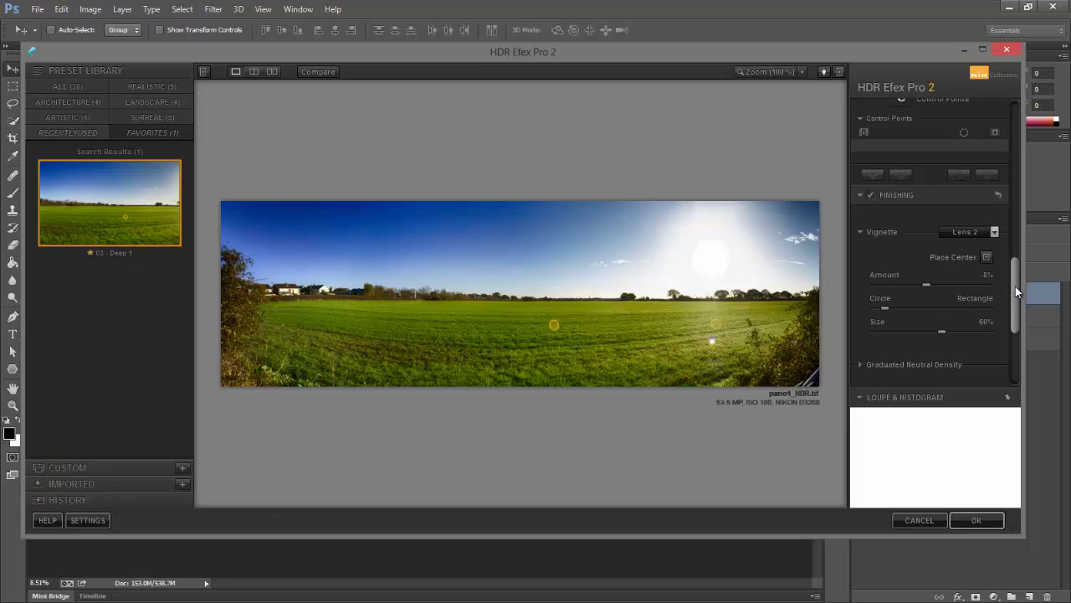
Darken the sky with Graduated Neutral Density by setting the upper tonality to about -0.81 stops
left_click_drag(1016, 286, 1004, 305)
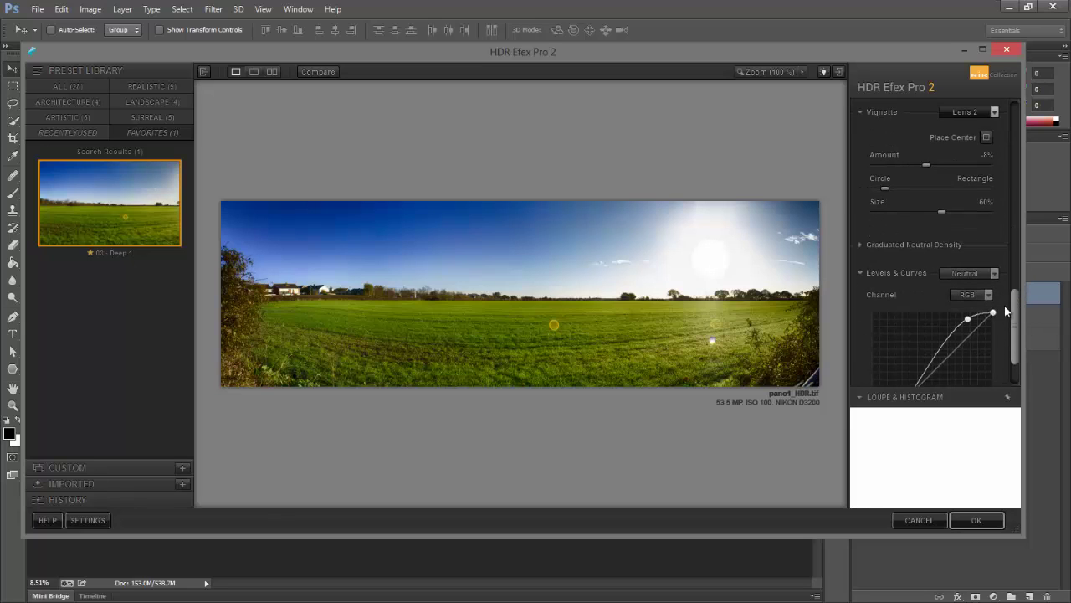
left_click(861, 245)
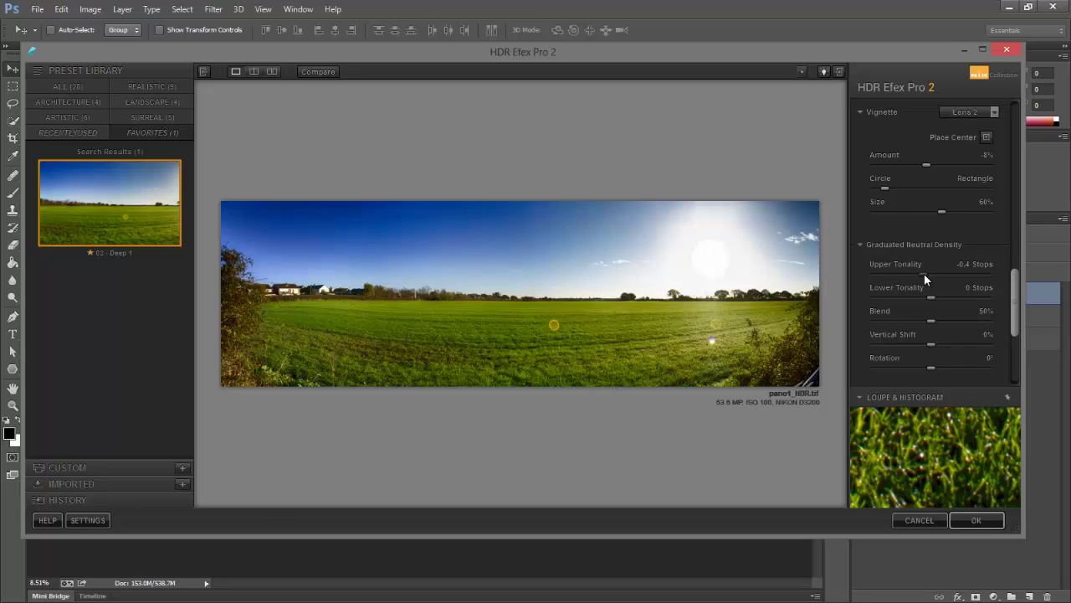
left_click_drag(934, 273, 944, 274)
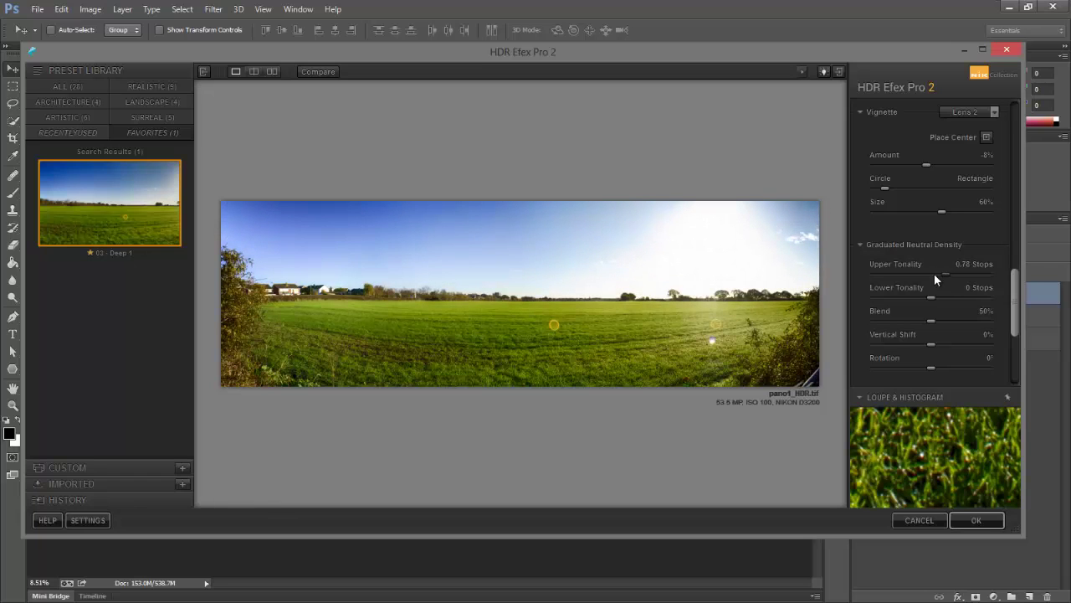
left_click(915, 274)
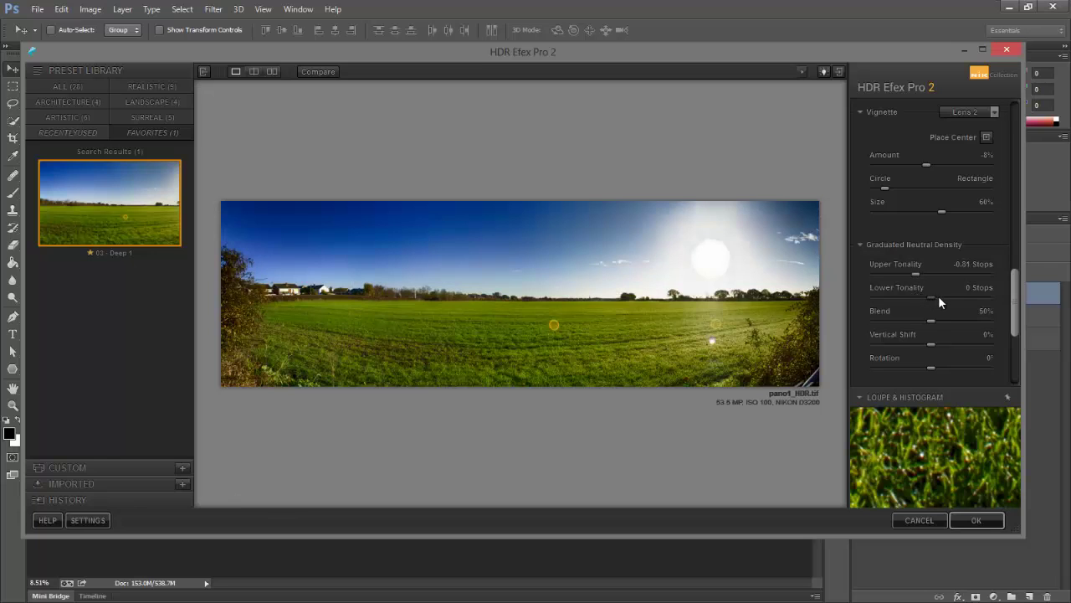
Try the Graduated Neutral Density with lower tonality at 0.64 stops and upper tonality at 0.04 stops
left_click(950, 297)
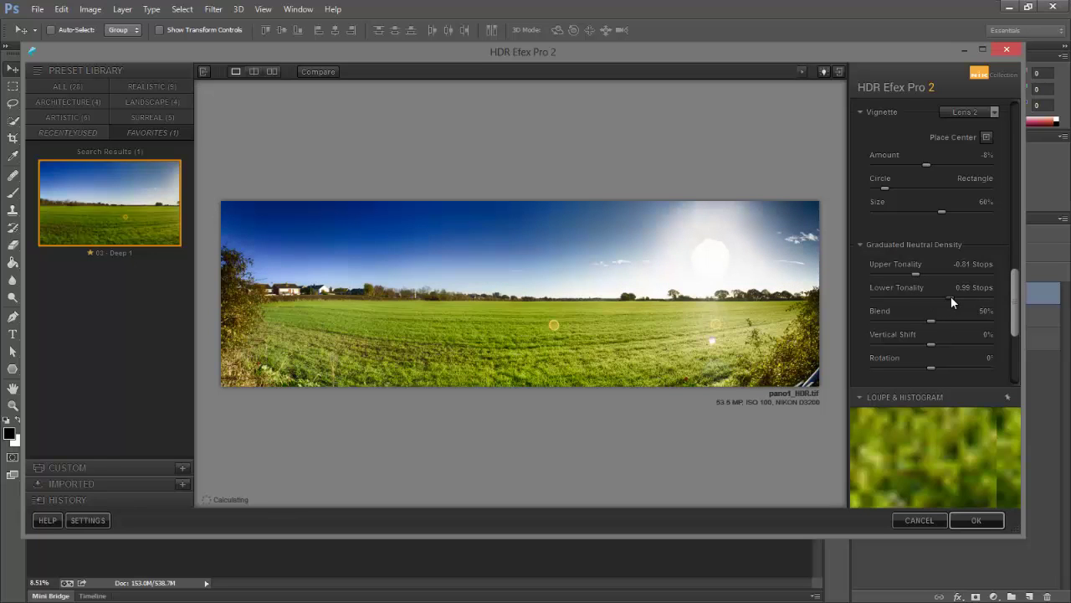
left_click(944, 296)
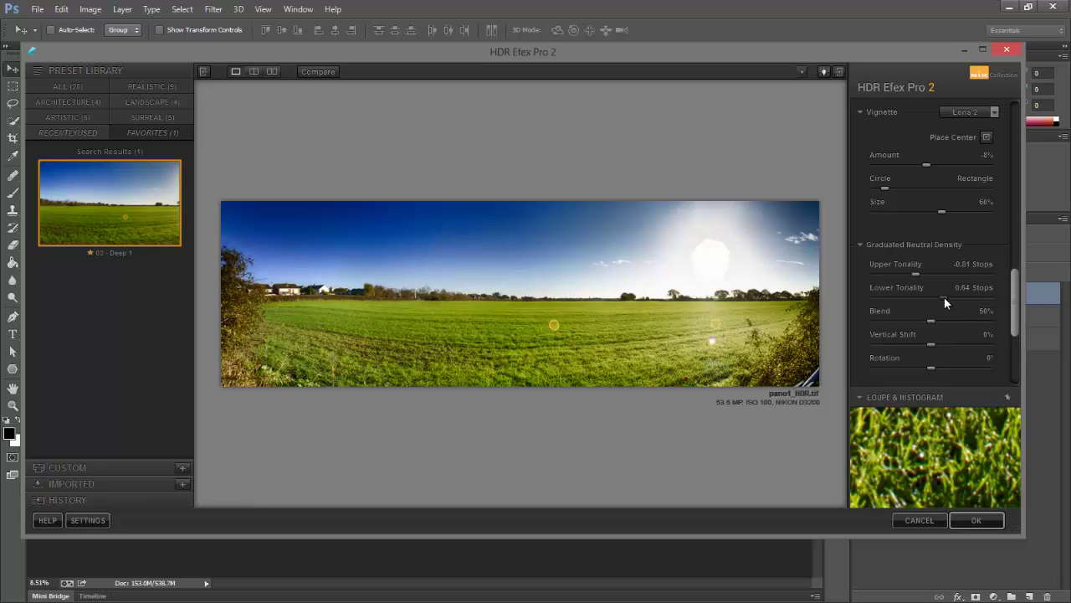
left_click(932, 274)
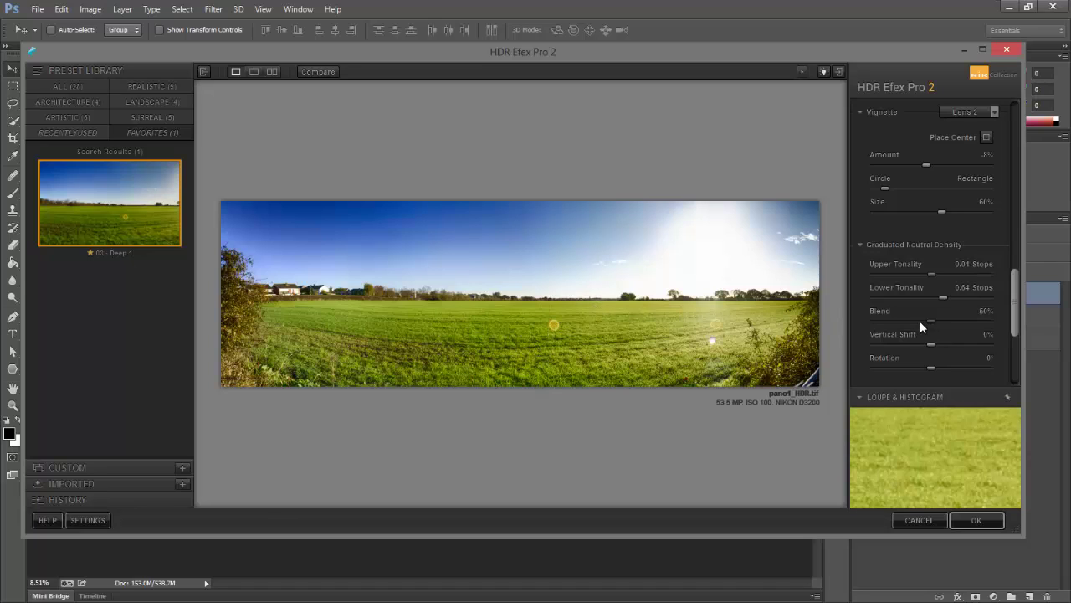
Test the gradient's extremes with lower tonality at -3 and upper tonality at 3 stops, comparing blends of 59% and 0%
left_click_drag(890, 321, 858, 320)
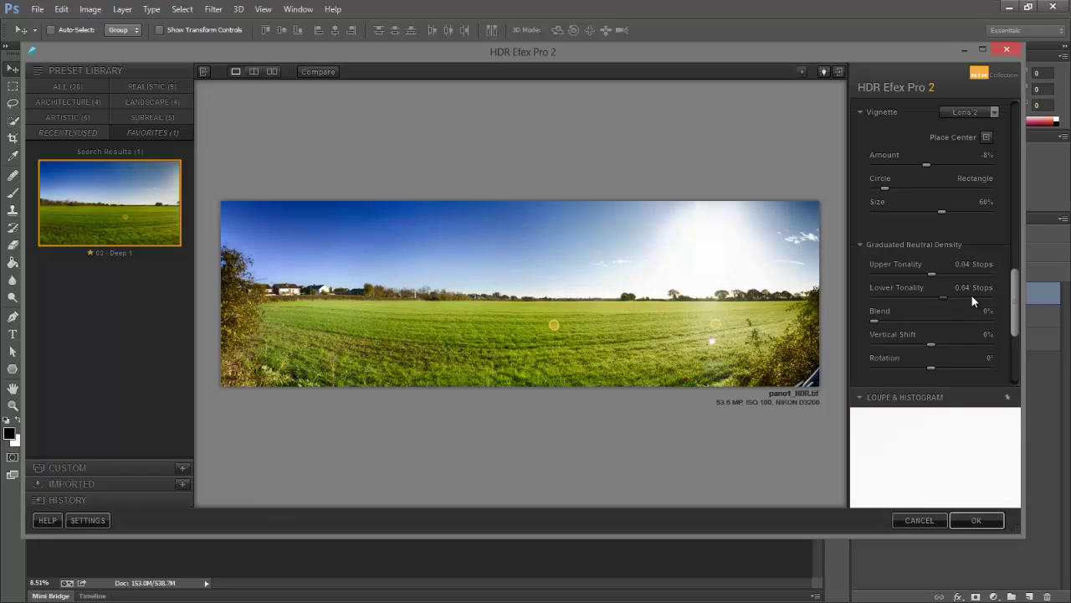
left_click(999, 297)
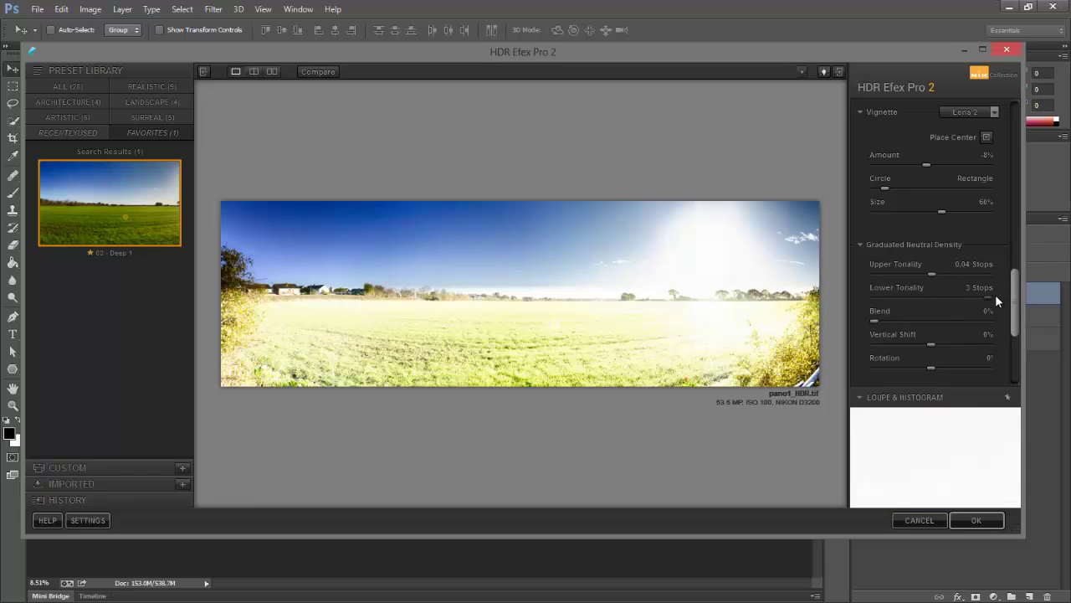
left_click(875, 295)
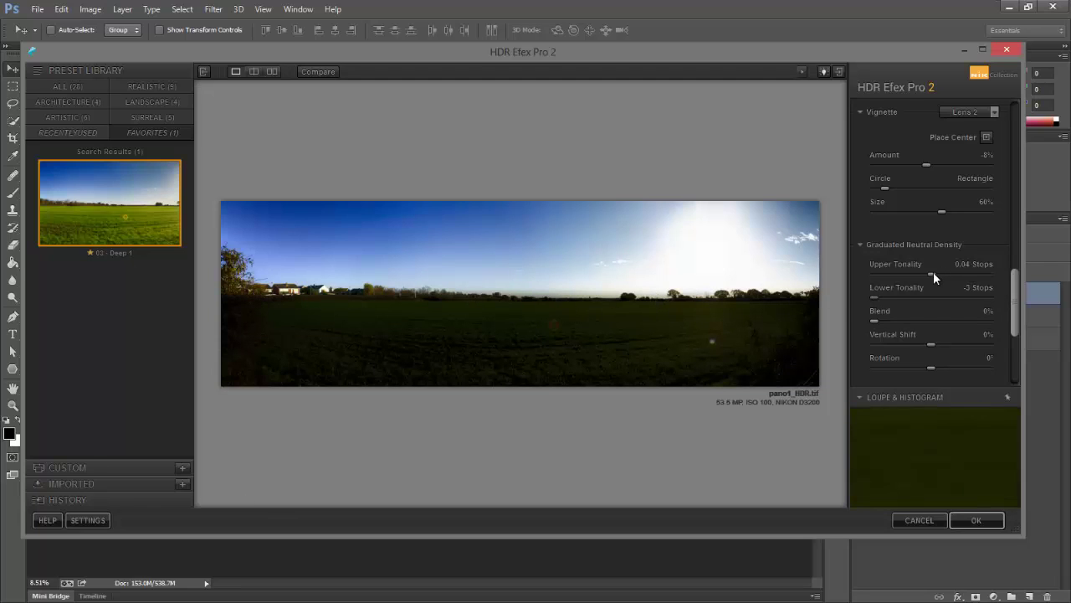
left_click_drag(932, 273, 1002, 274)
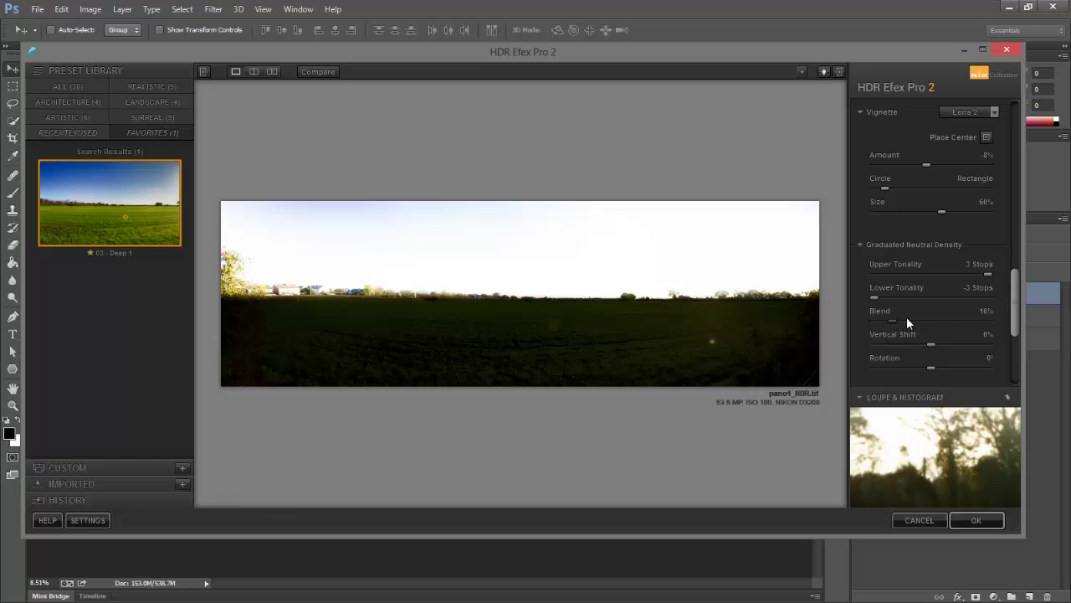
left_click_drag(907, 317, 945, 322)
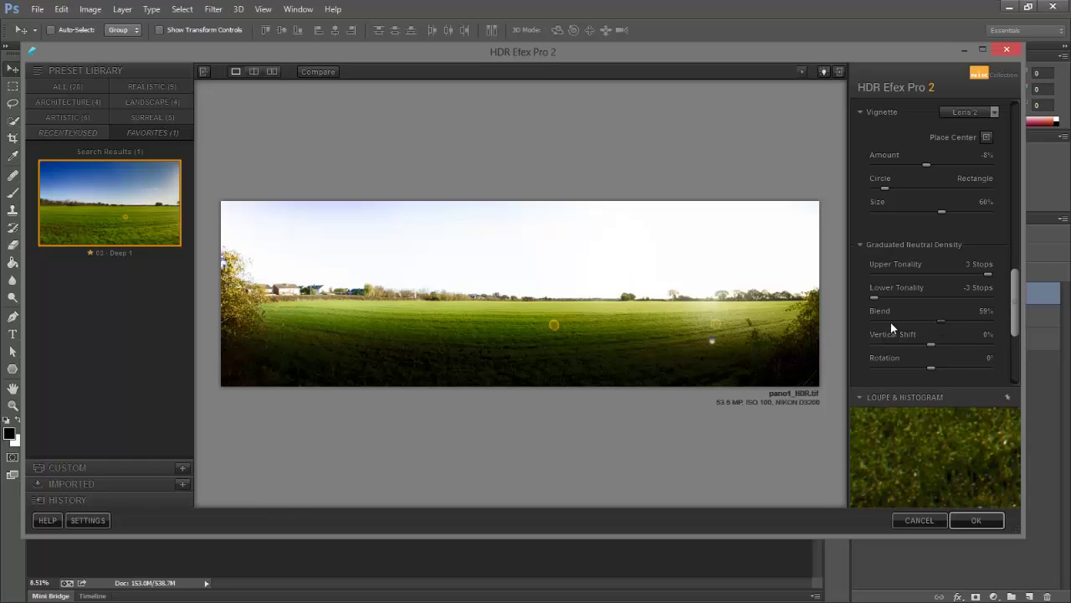
left_click_drag(885, 323, 870, 322)
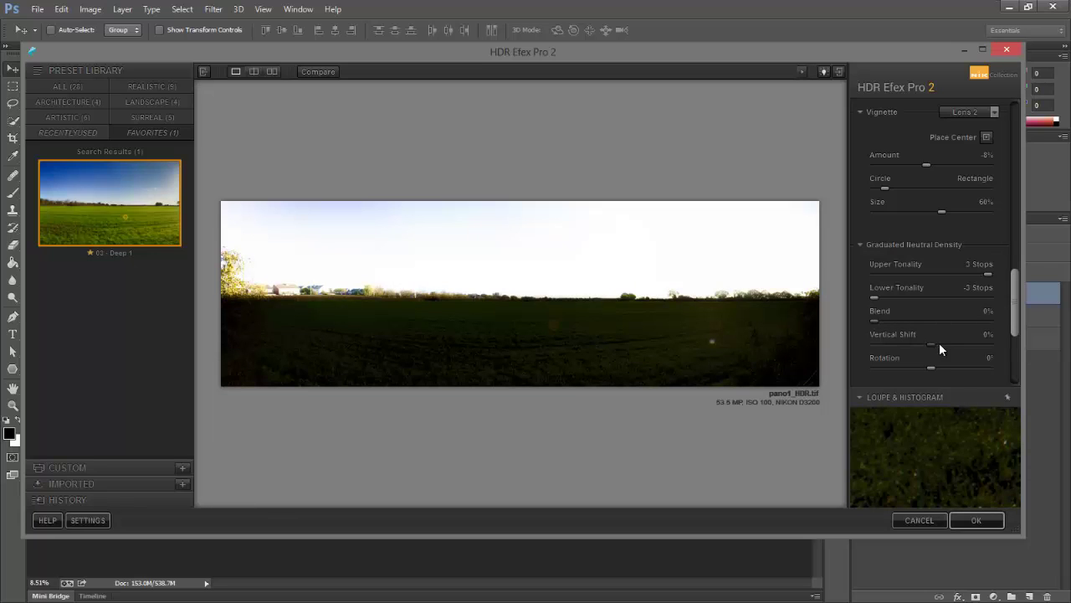
Try the gradient's vertical shift and rotation, then reset both to 0 and the blend to 50%
left_click_drag(952, 341, 922, 346)
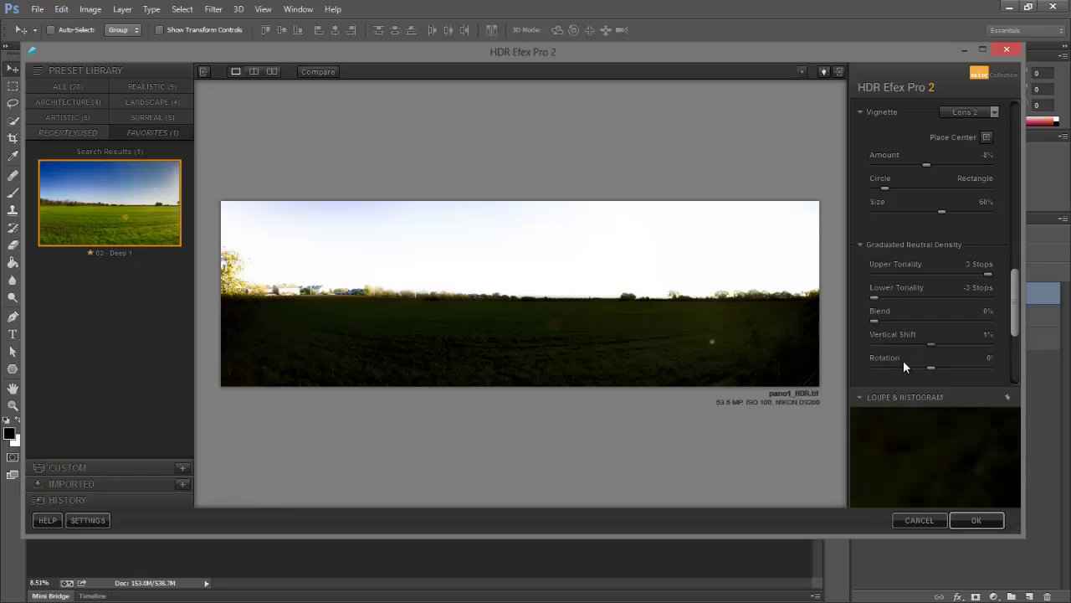
left_click_drag(931, 366, 908, 369)
mouse_move(952, 368)
left_mouse_down()
mouse_move(939, 368)
mouse_move(952, 368)
left_mouse_up()
double_click(952, 369)
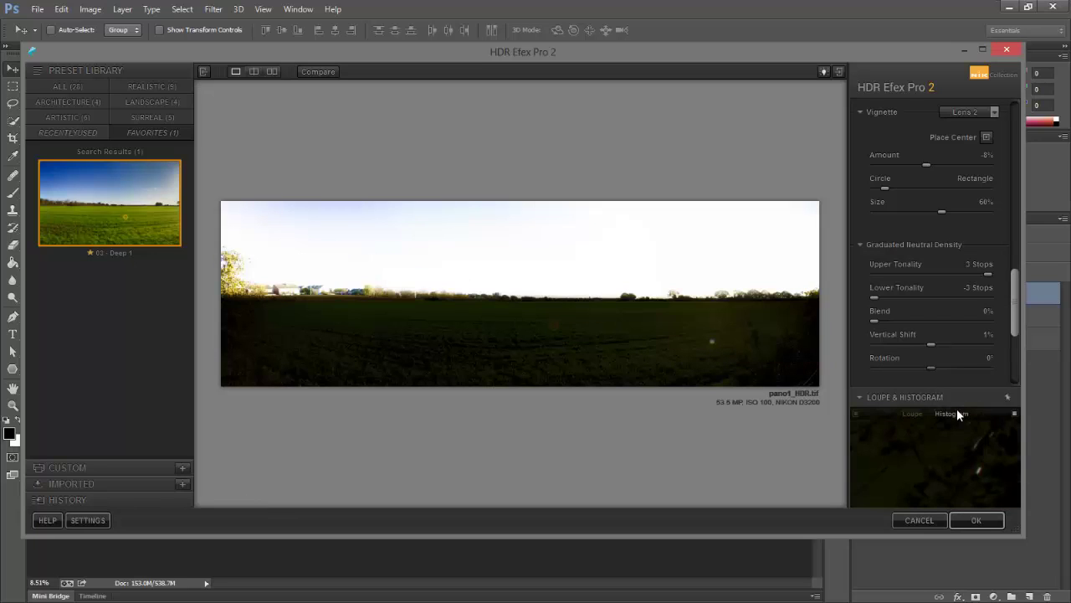
double_click(931, 344)
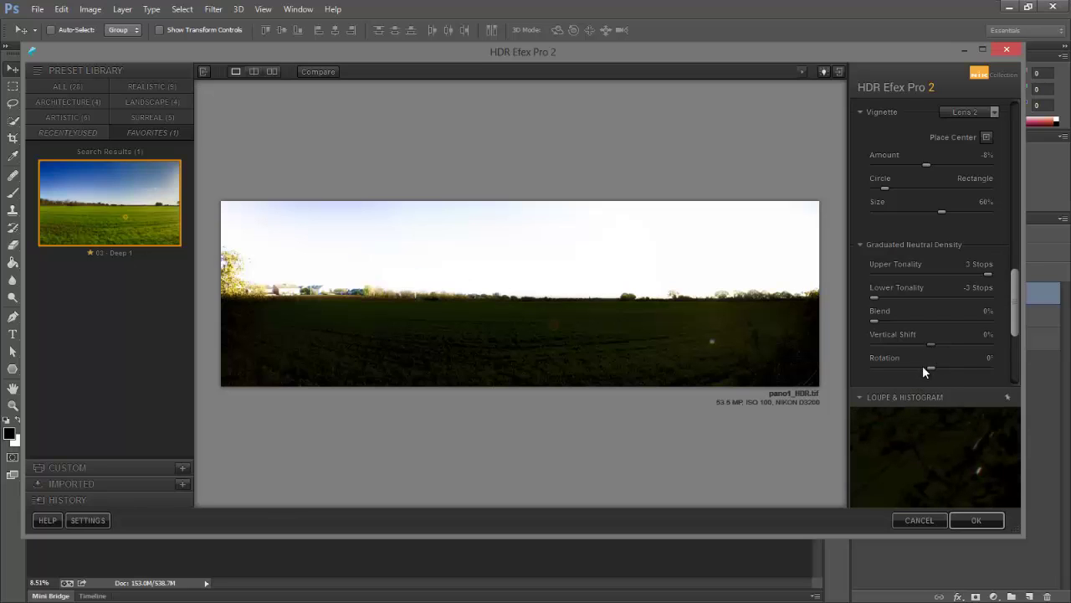
double_click(874, 320)
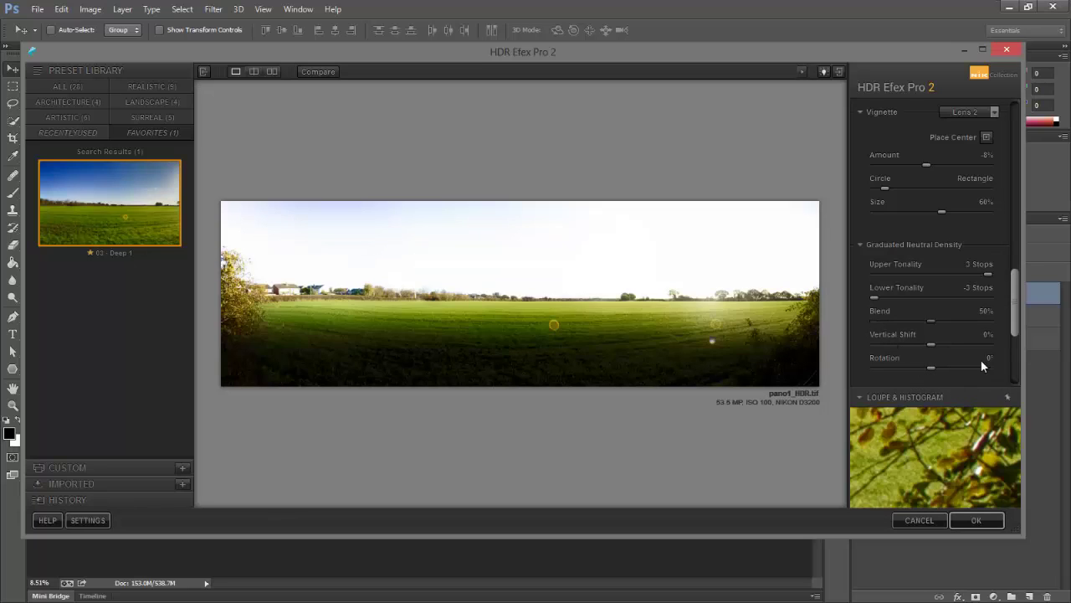
Set the gradient's lower tonality to 0.25 stops, bring the upper tonality back near zero, and apply the HDR
left_click_drag(875, 296, 935, 302)
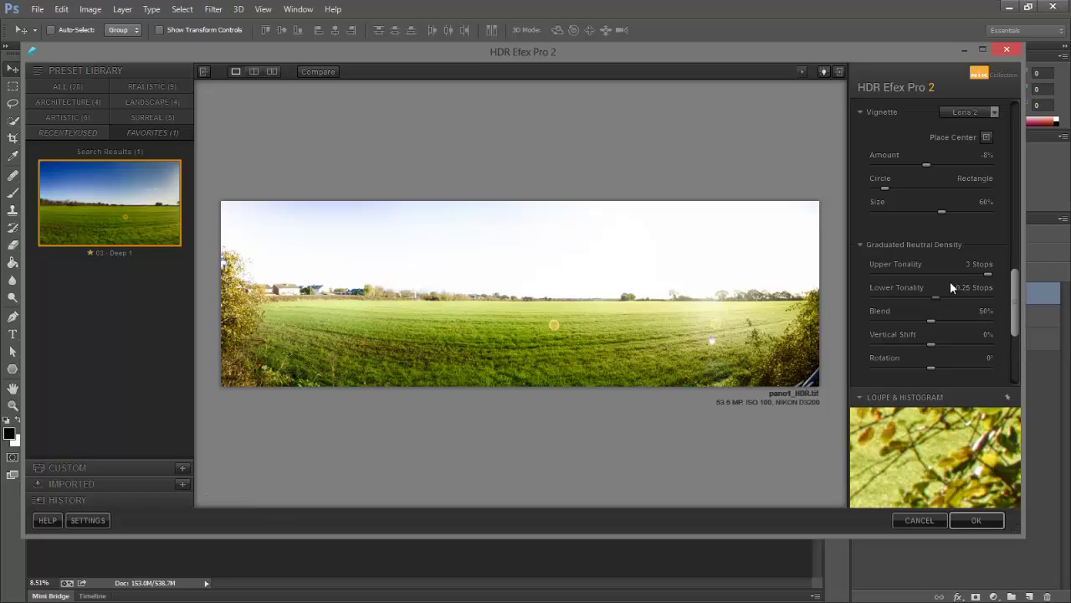
left_click(924, 274)
left_click(936, 272)
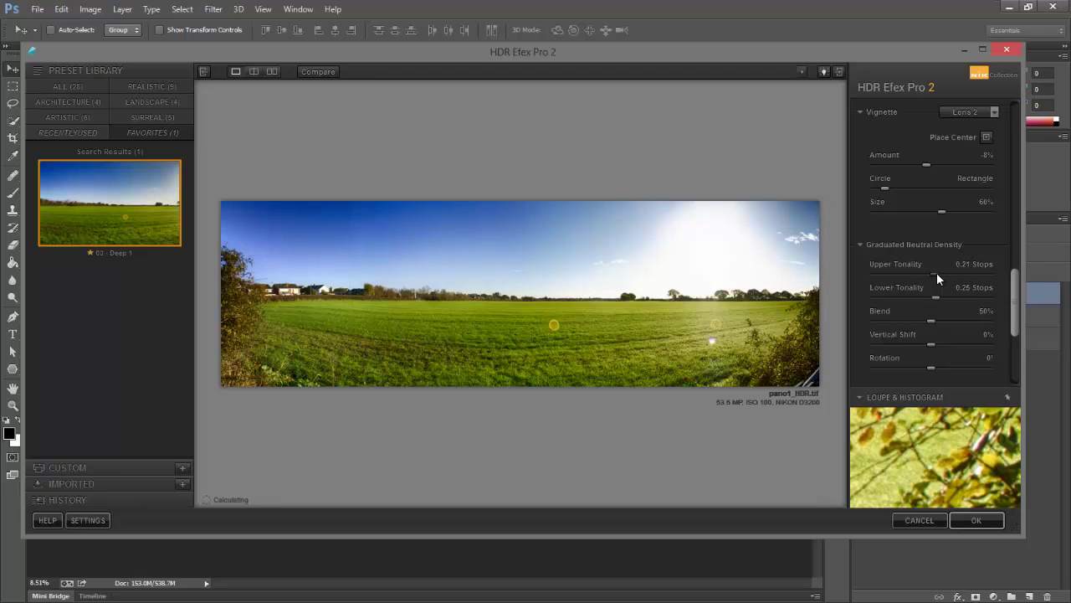
left_click_drag(937, 272, 930, 285)
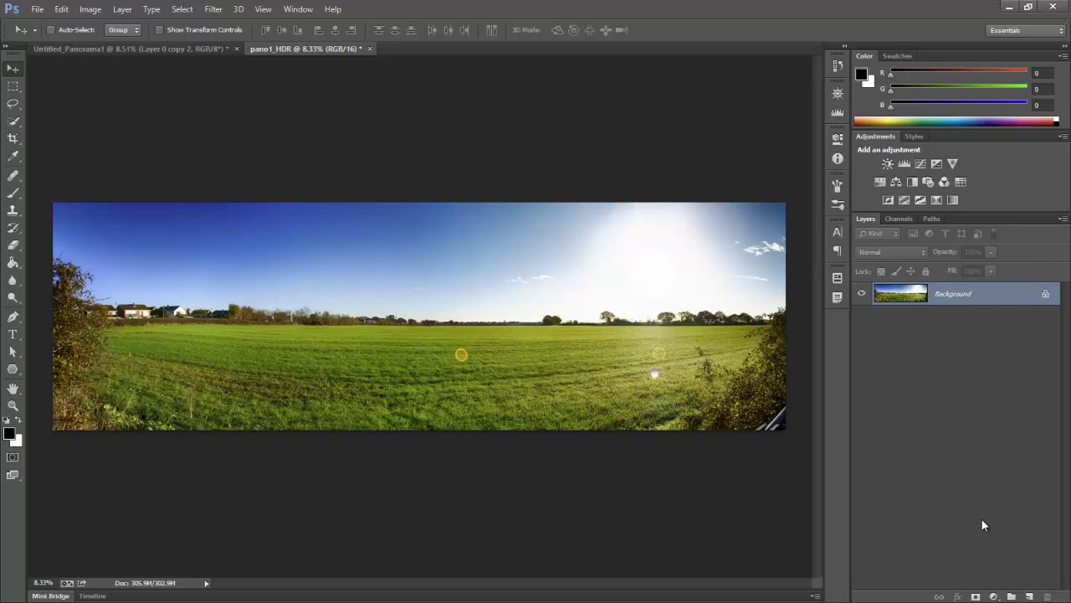
Compare the original layered panorama with the finished HDR image by switching between the two documents
left_click(180, 48)
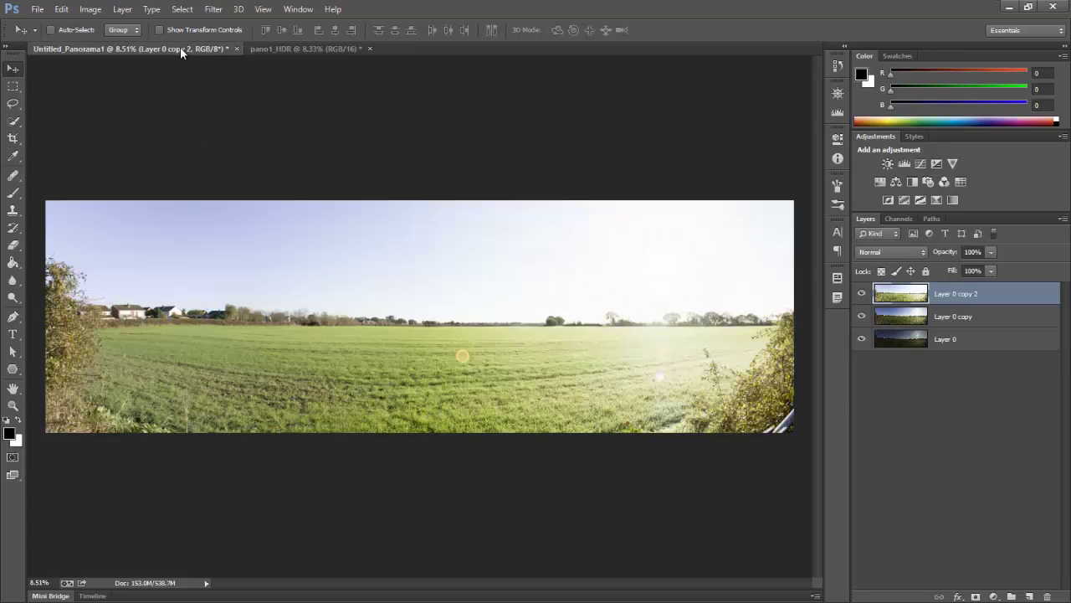
left_click(272, 49)
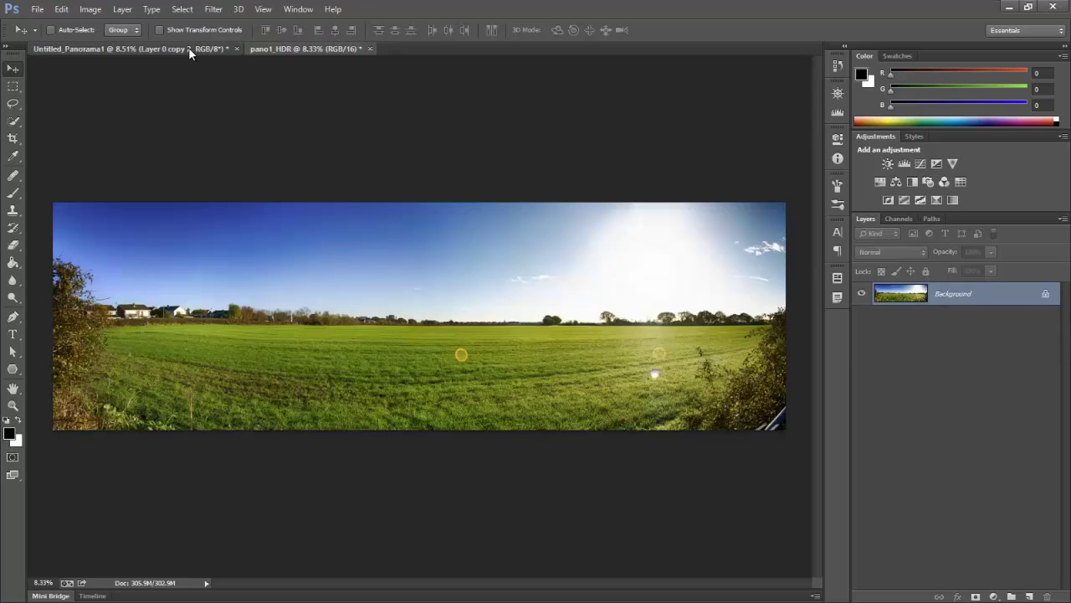
left_click(188, 47)
left_click(311, 51)
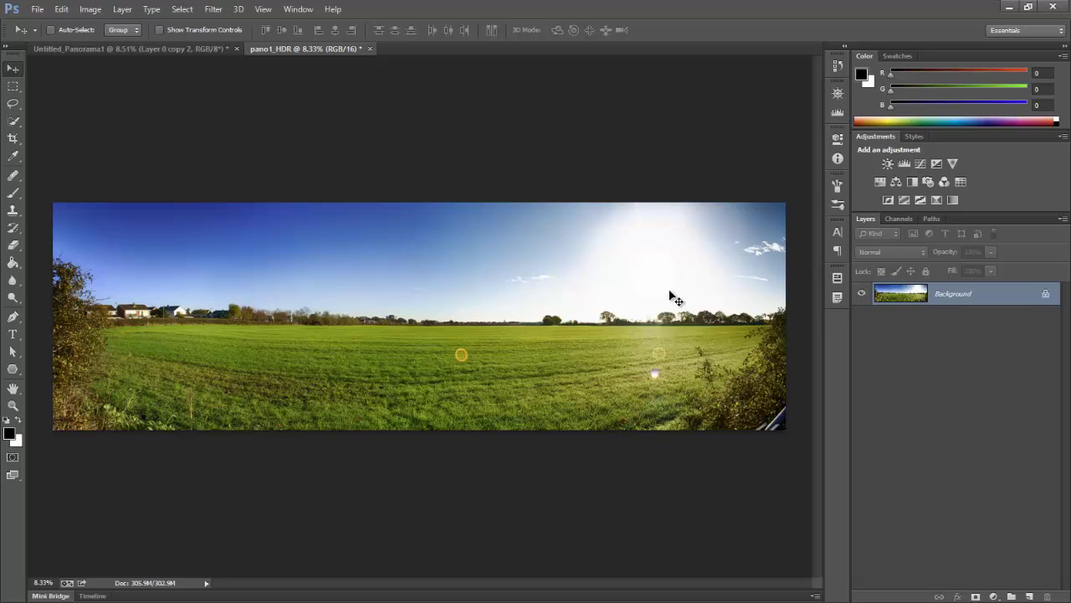
Open the Knoll Light Factory filter on the HDR panorama and place the flare's centre over the sun
left_click(213, 9)
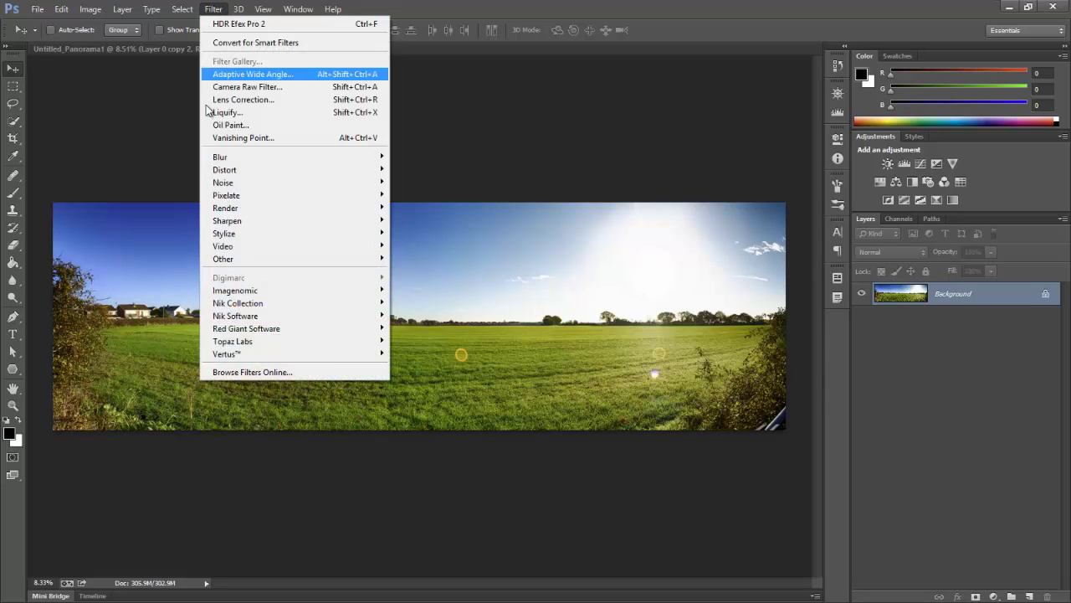
mouse_move(233, 329)
left_click(424, 327)
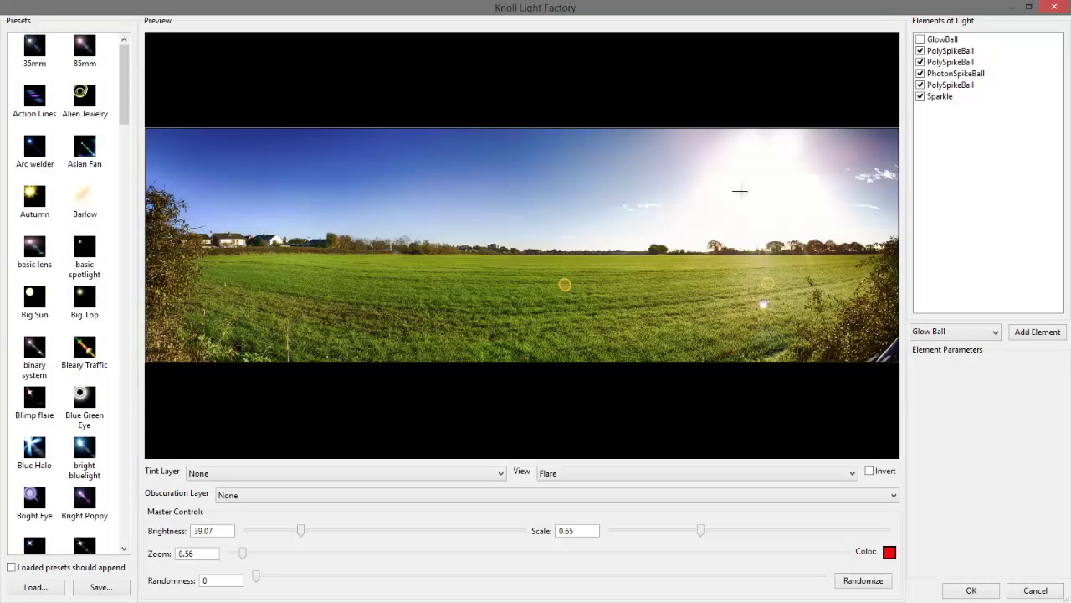
left_click(318, 182)
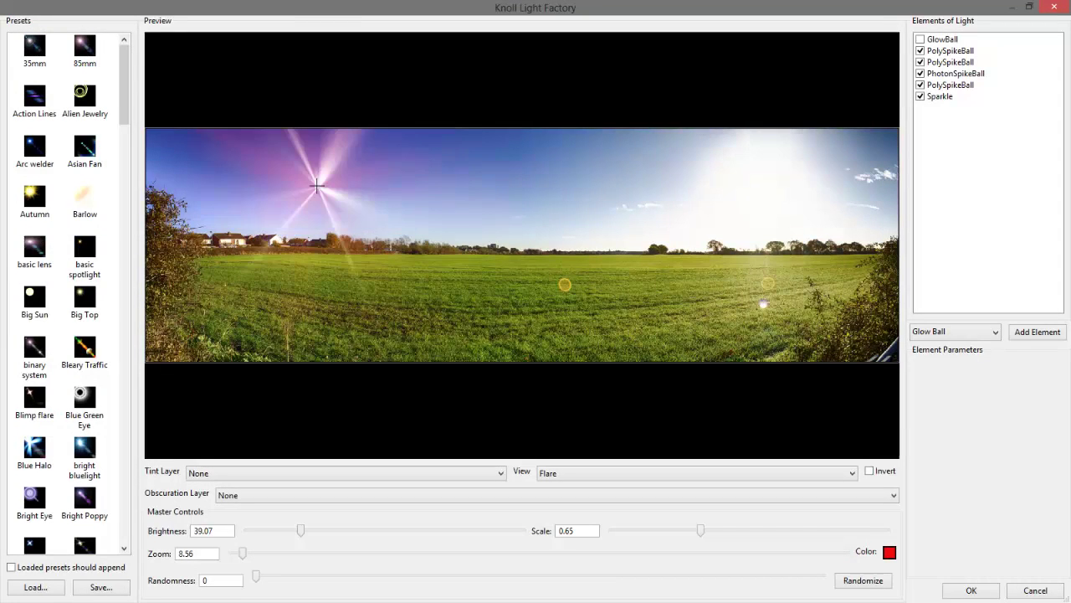
left_click(750, 193)
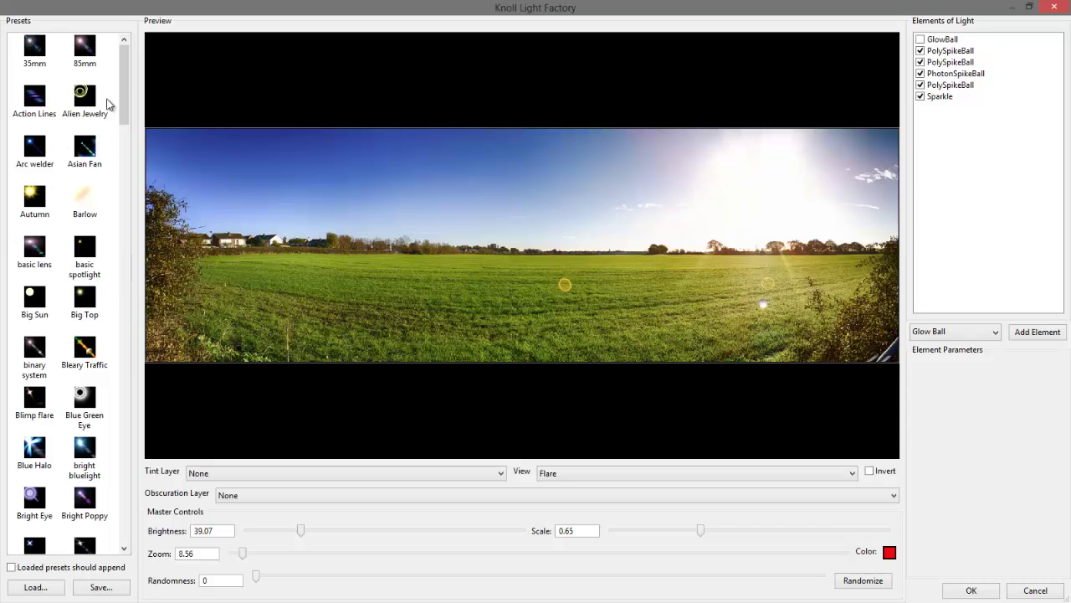
Find the Golden Rays flare preset and use it for the sun
scroll(123, 180, "down", 3)
left_click_drag(123, 180, 157, 268)
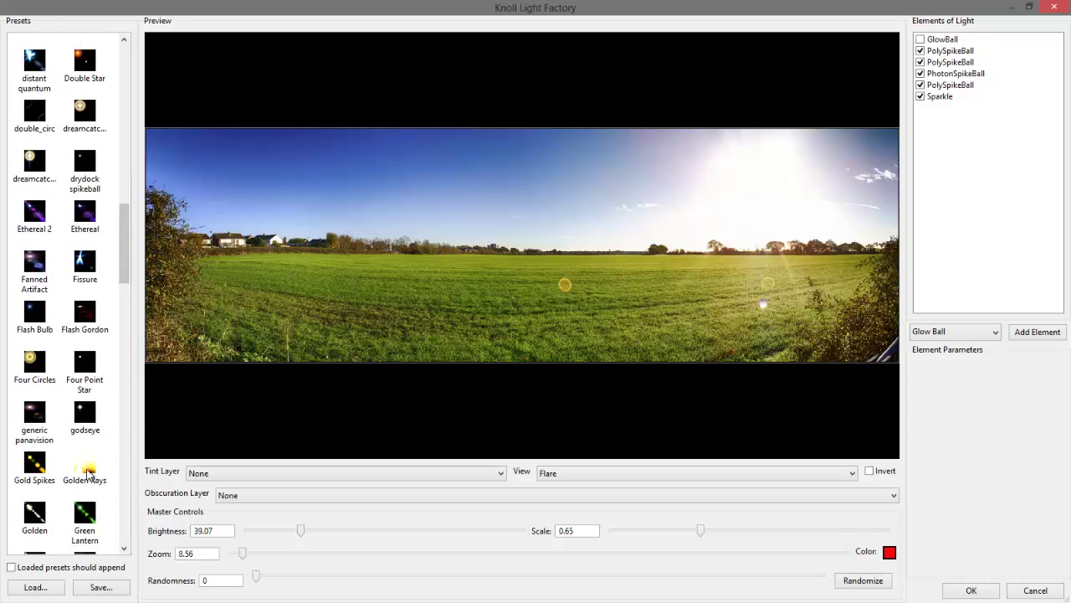
left_click(88, 471)
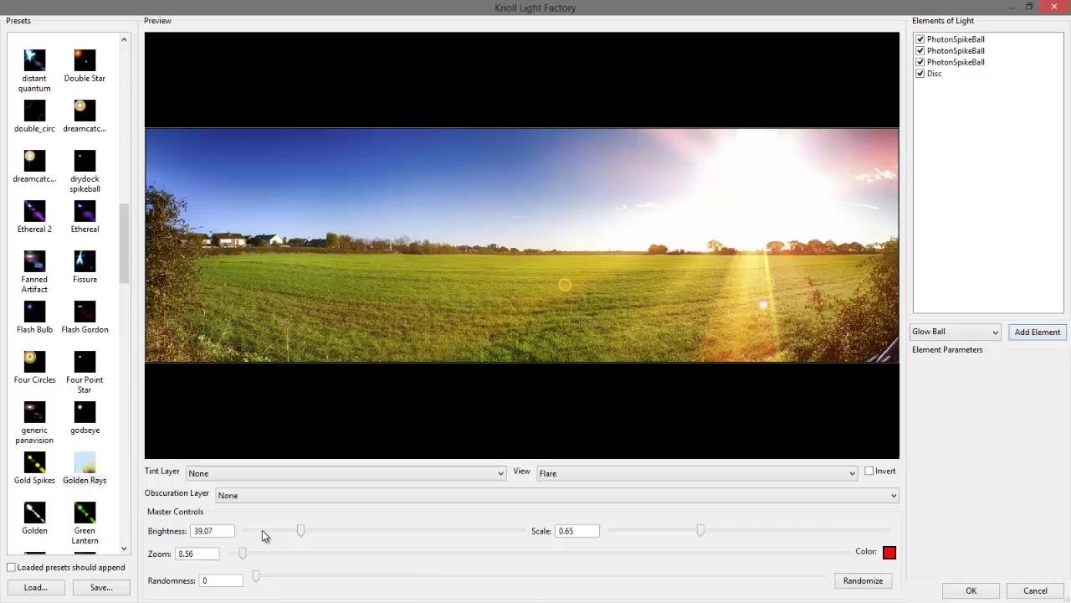
Reduce the flare's brightness to 34.07 and its scale to 0.32, and apply the filter
mouse_move(303, 532)
left_mouse_down()
mouse_move(268, 534)
mouse_move(293, 534)
left_mouse_up()
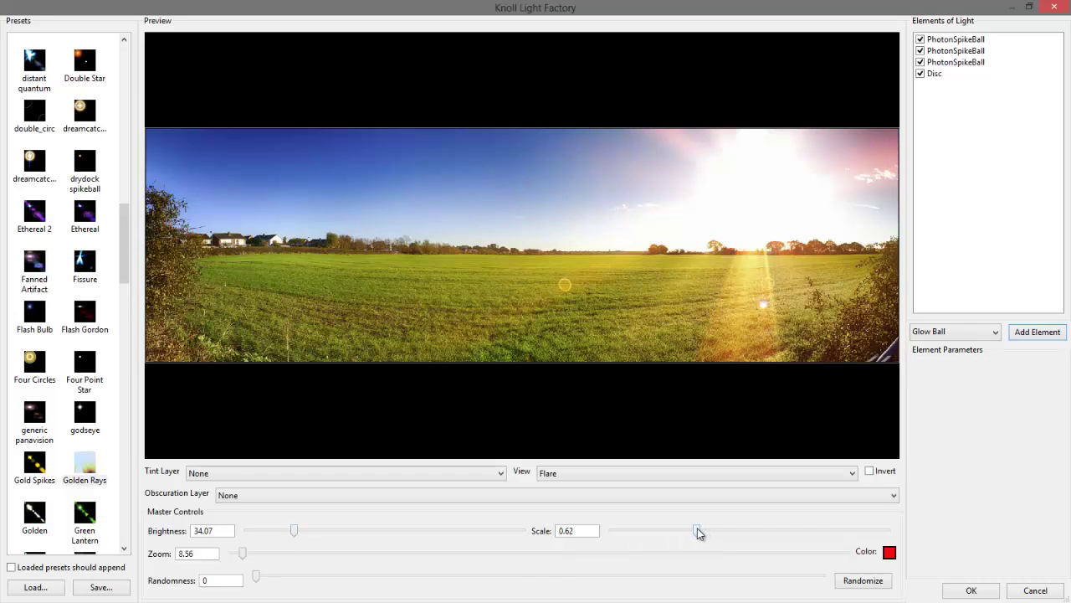
left_click_drag(699, 533, 658, 542)
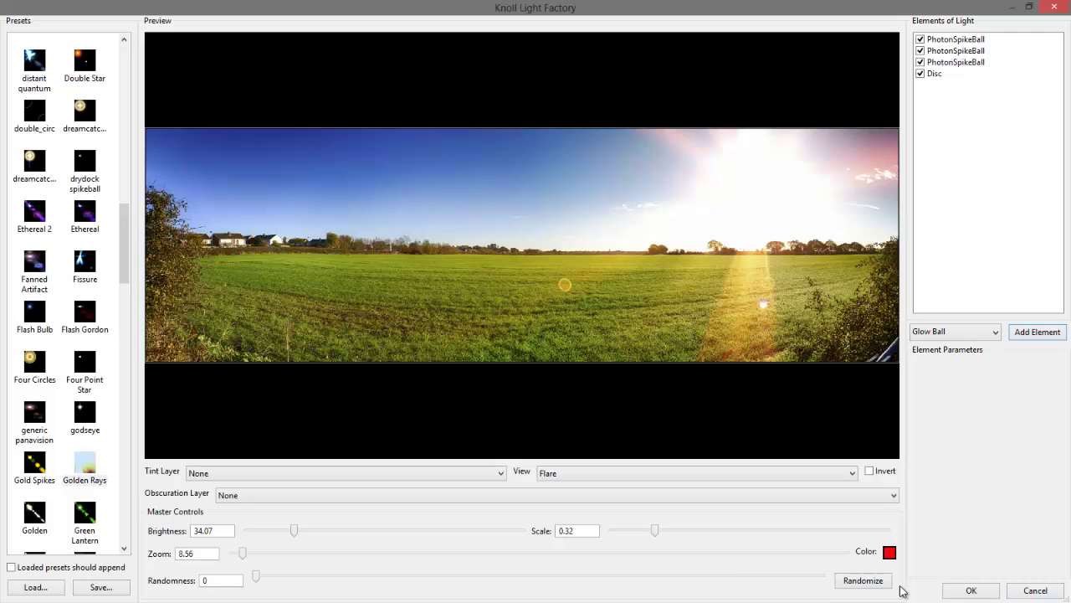
left_click(959, 591)
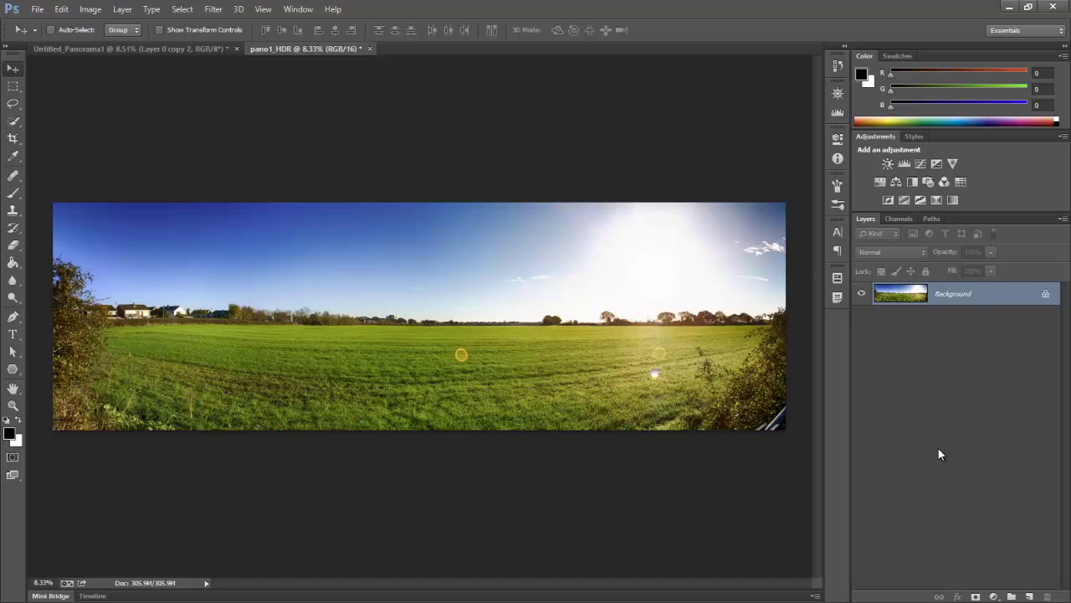
View the finished panorama full screen, fitted to the screen
key("f")
key("f")
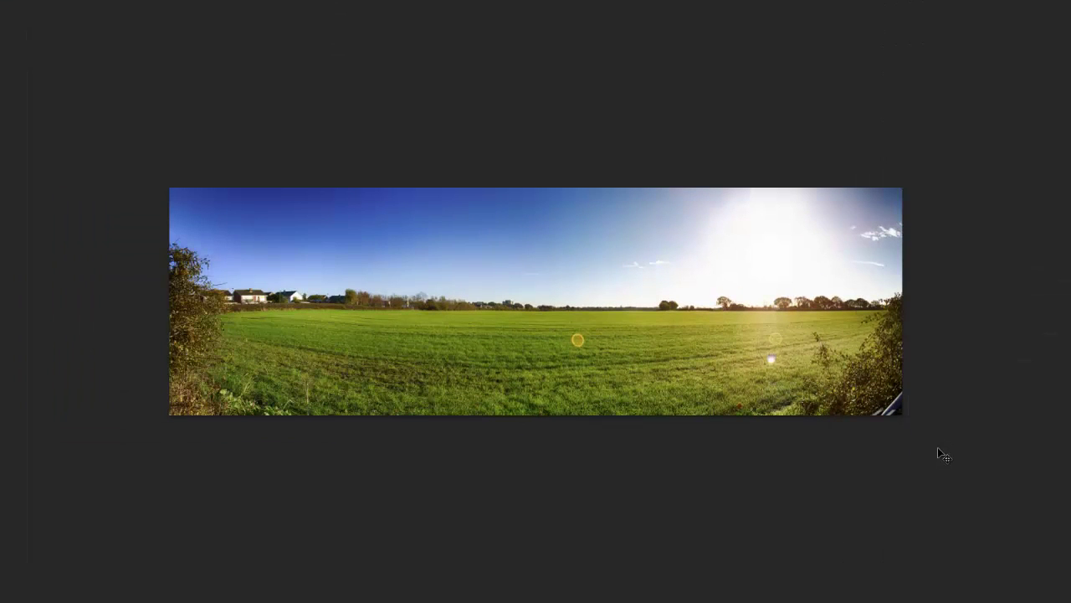
key("ctrl+0")
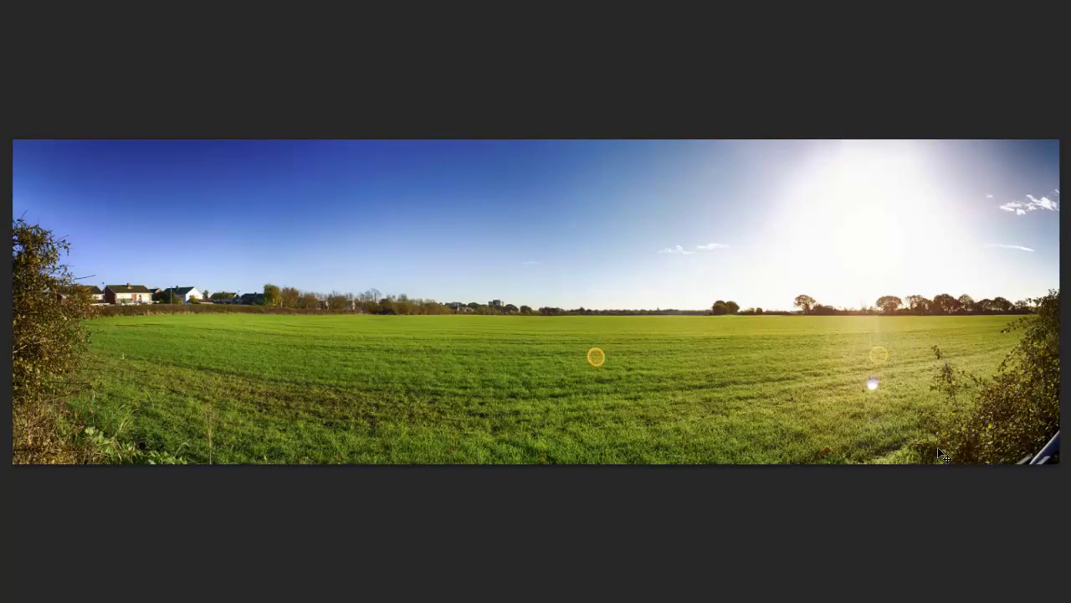